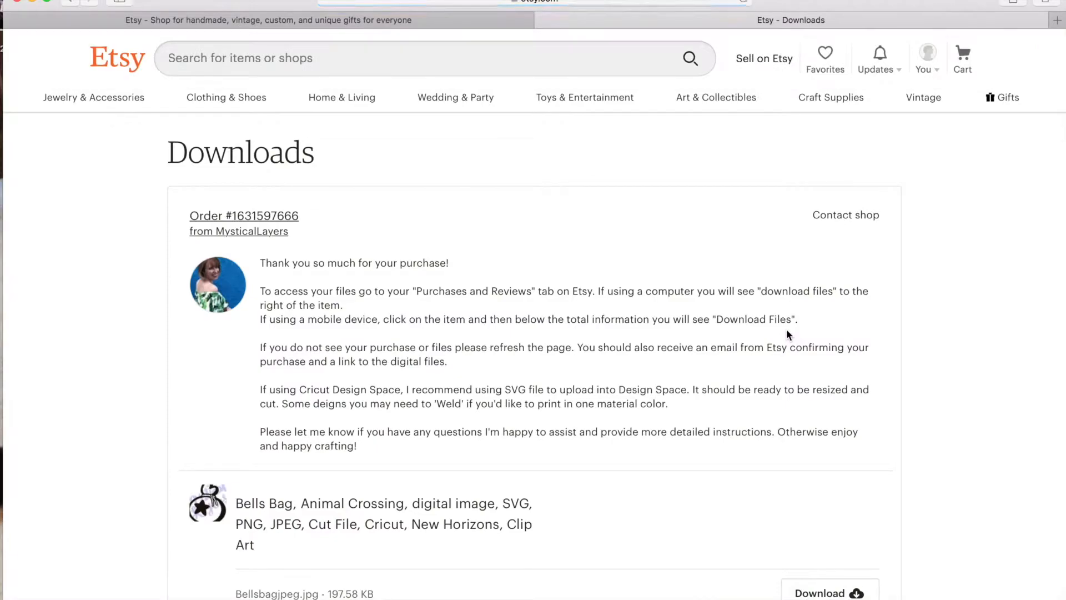
Step: Download the BellbagidealforCricut.svg file from the Etsy order's downloads page
scroll(681, 426, down, 2)
scroll(682, 426, down, 5)
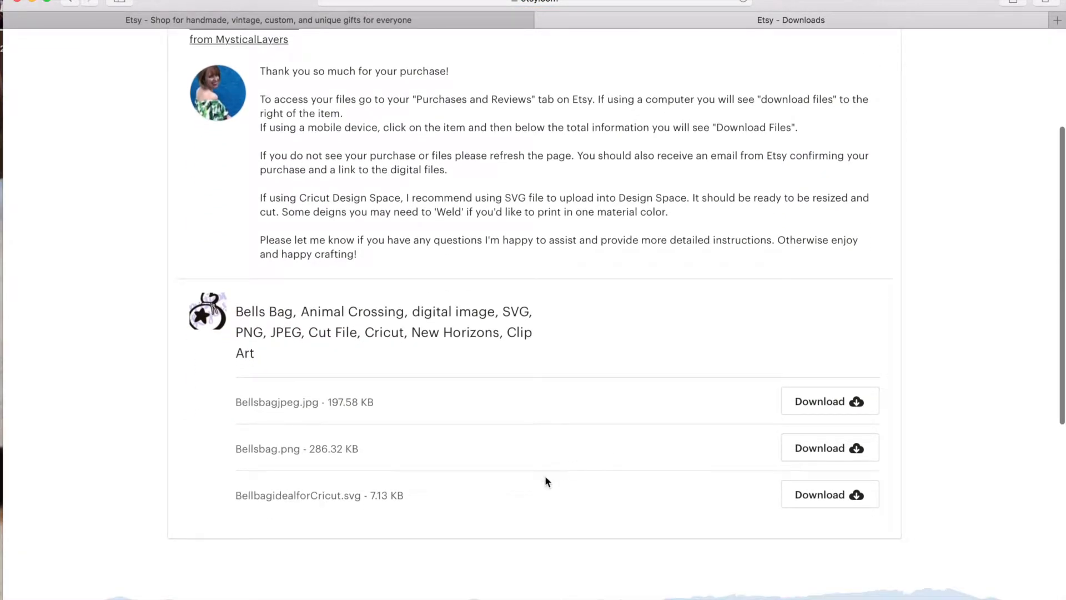
click(811, 494)
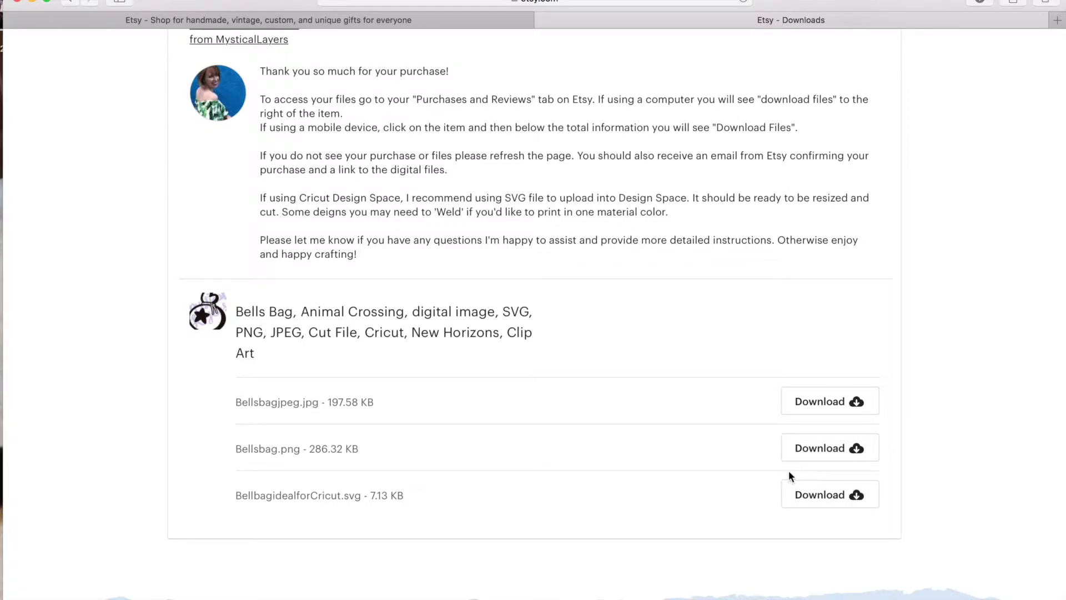
Step: Switch to Cricut Design Space and start a new project
key(ctrl+Up)
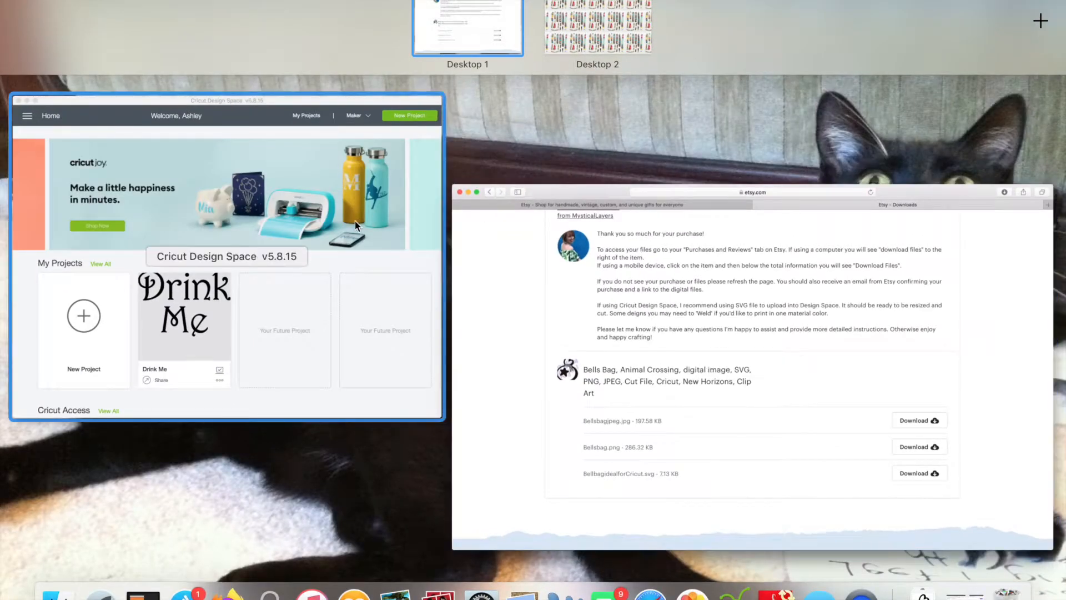
click(352, 218)
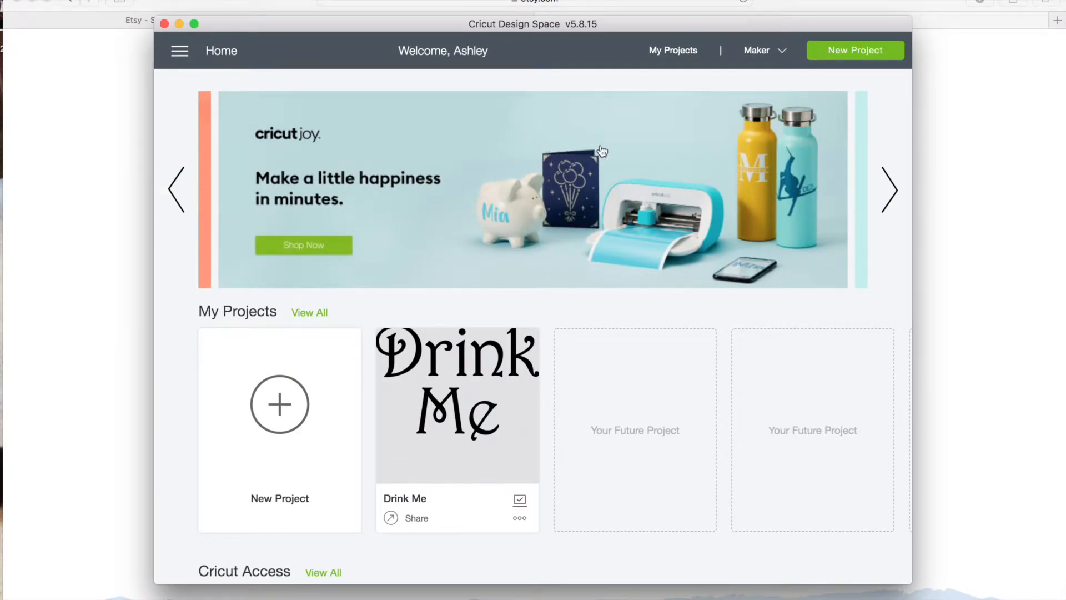
click(840, 59)
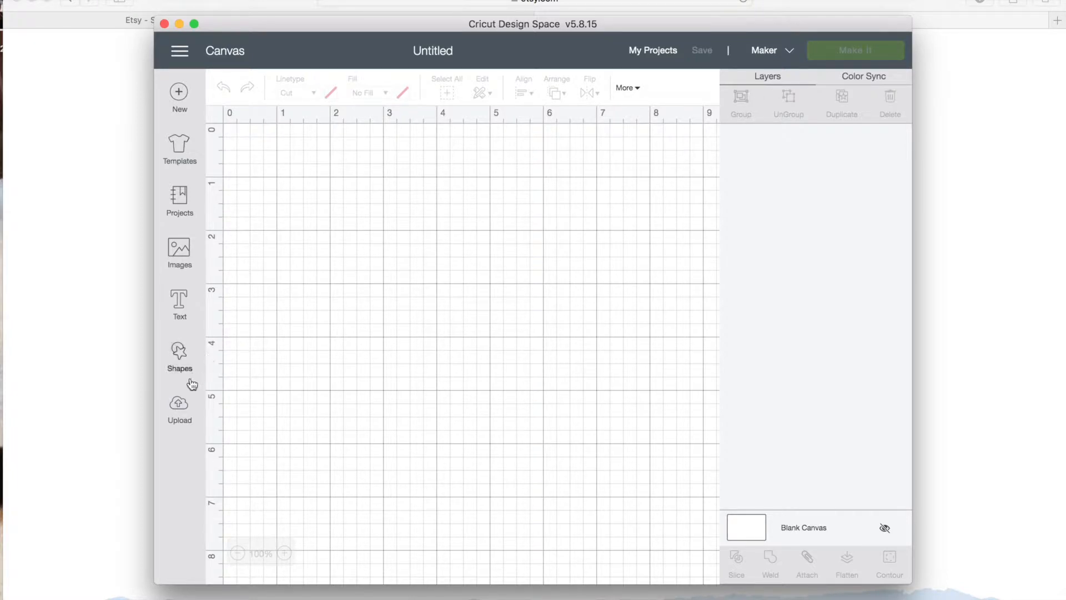
Step: Upload the image file "Bellbag ideal for Cricut.svg" from the Downloads folder
click(179, 417)
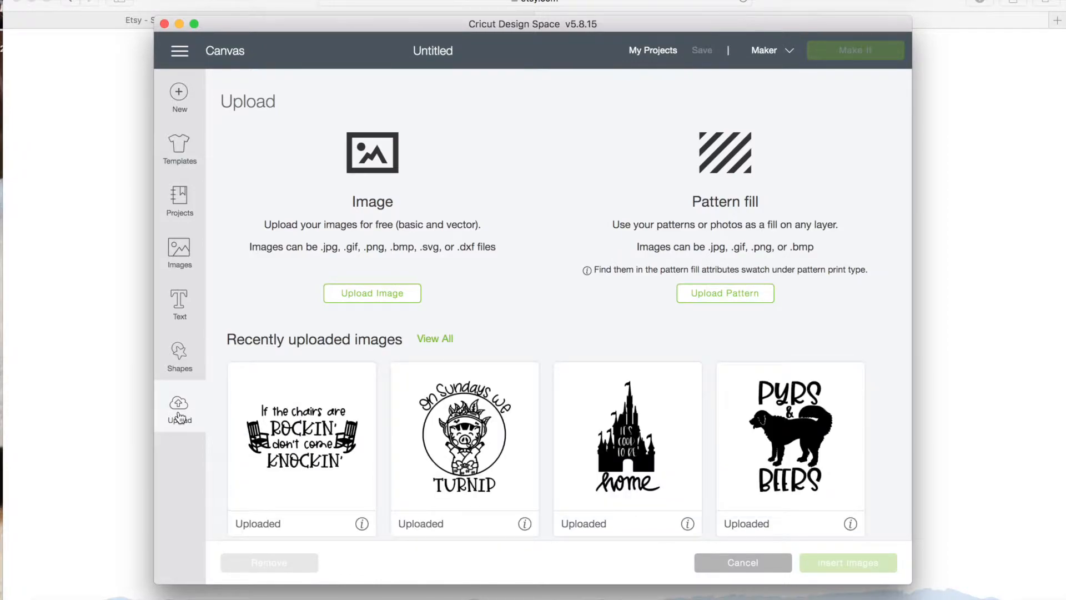
click(361, 295)
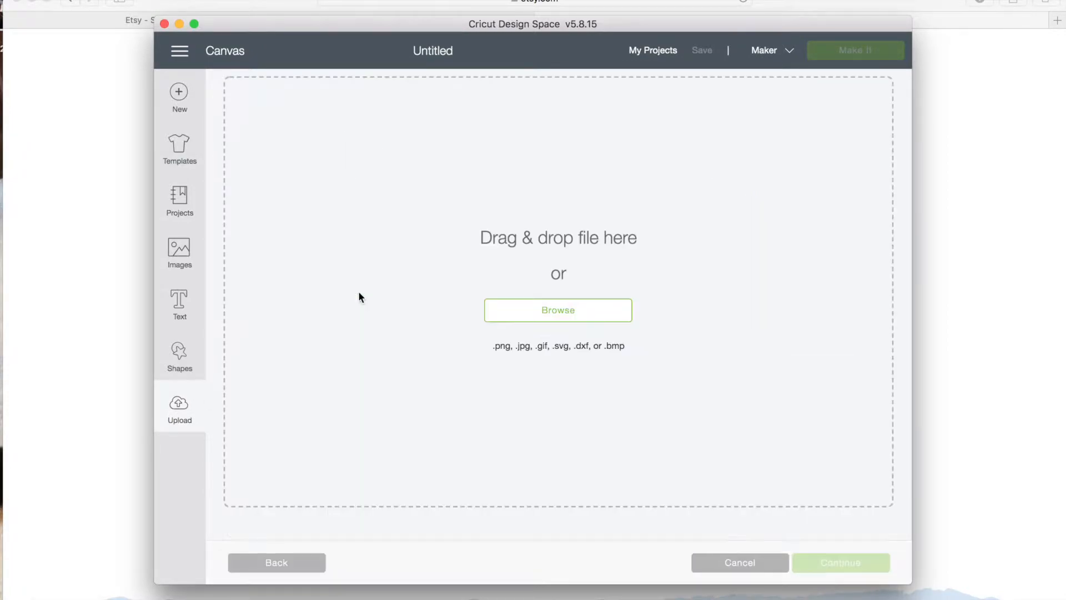
click(543, 313)
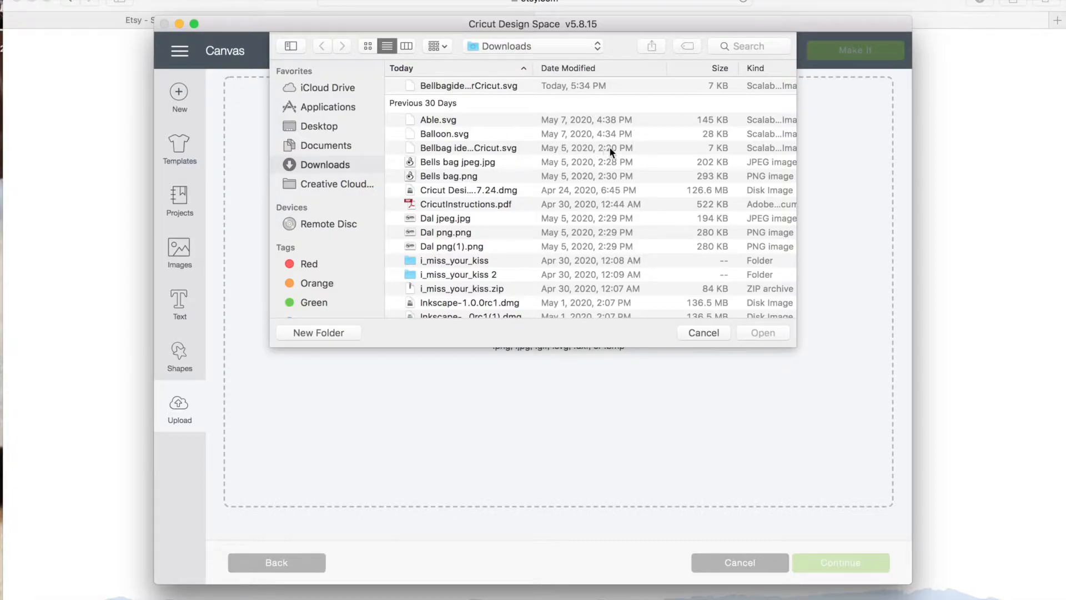
click(479, 151)
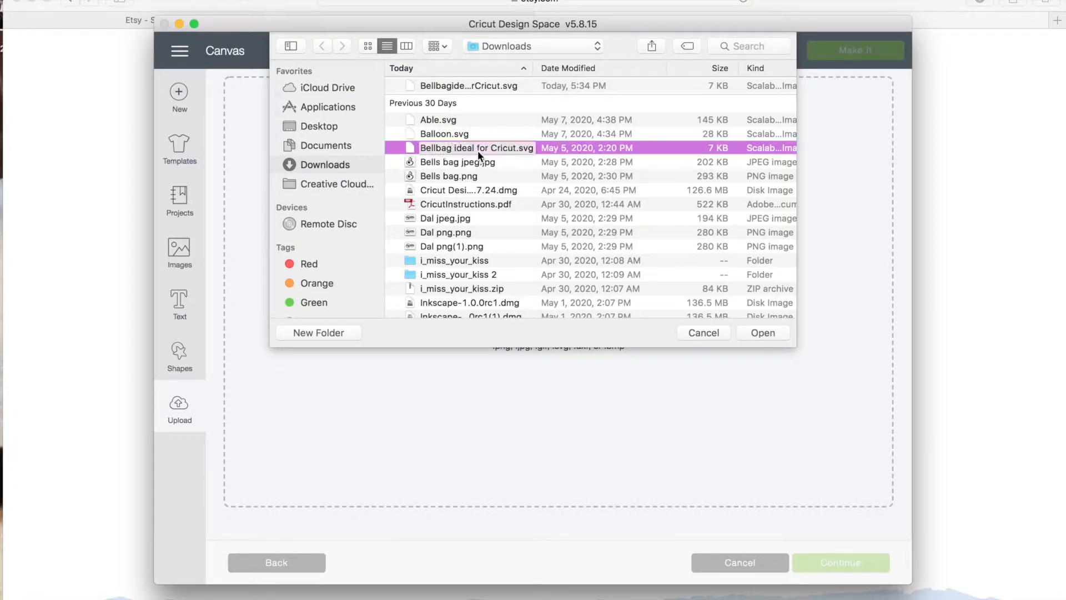
click(762, 333)
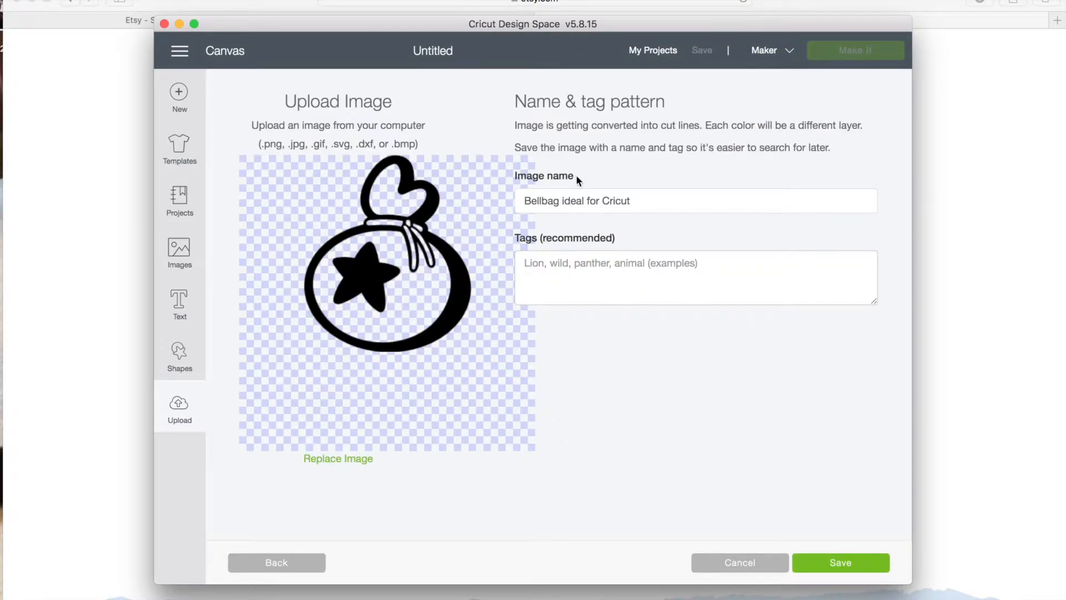
Step: Name the uploaded image "Bell bag", tag it "ANIMAL CROSSING" and save it
click(646, 201)
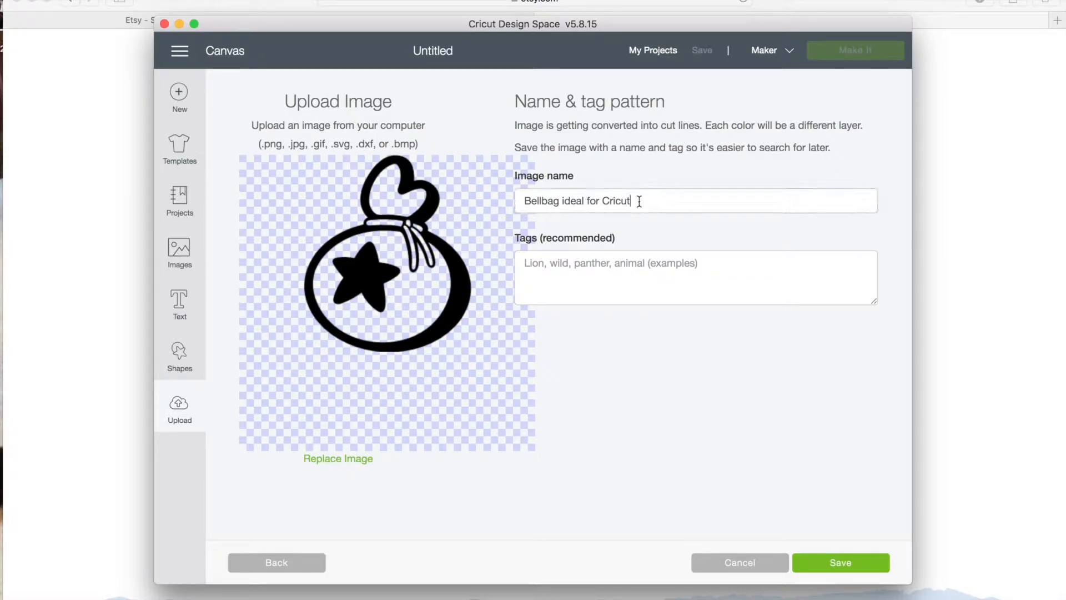
drag(646, 201, 562, 201)
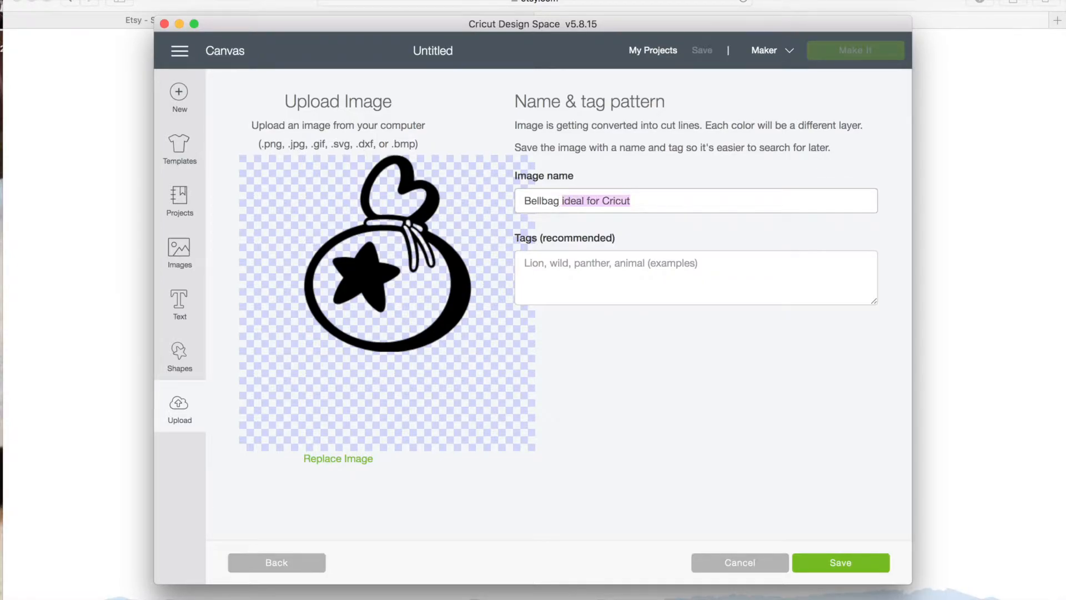
key(BackSpace)
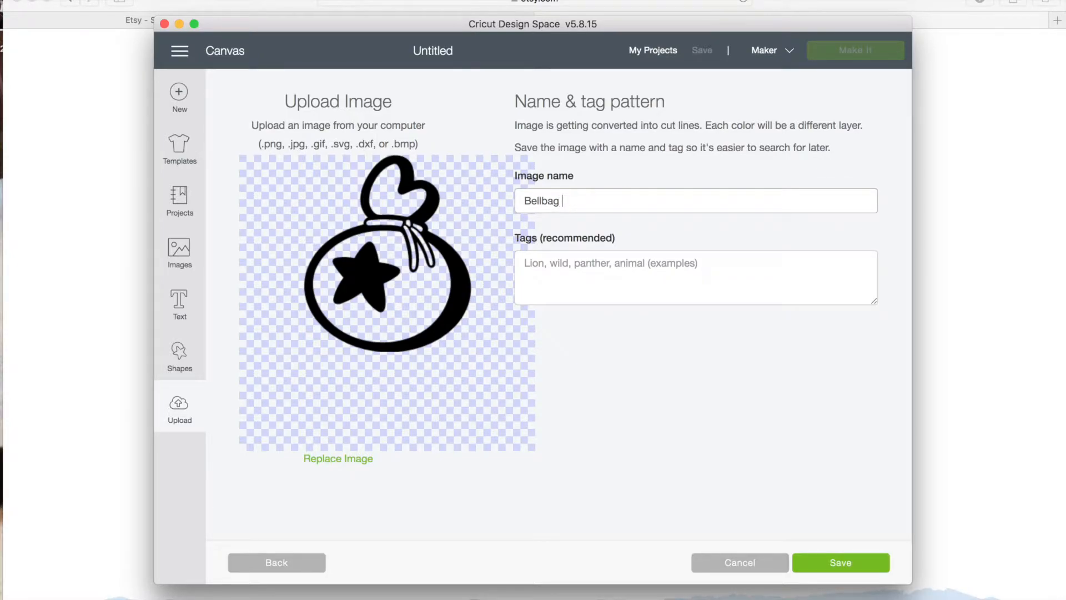
click(542, 200)
click(554, 264)
text(Nl)
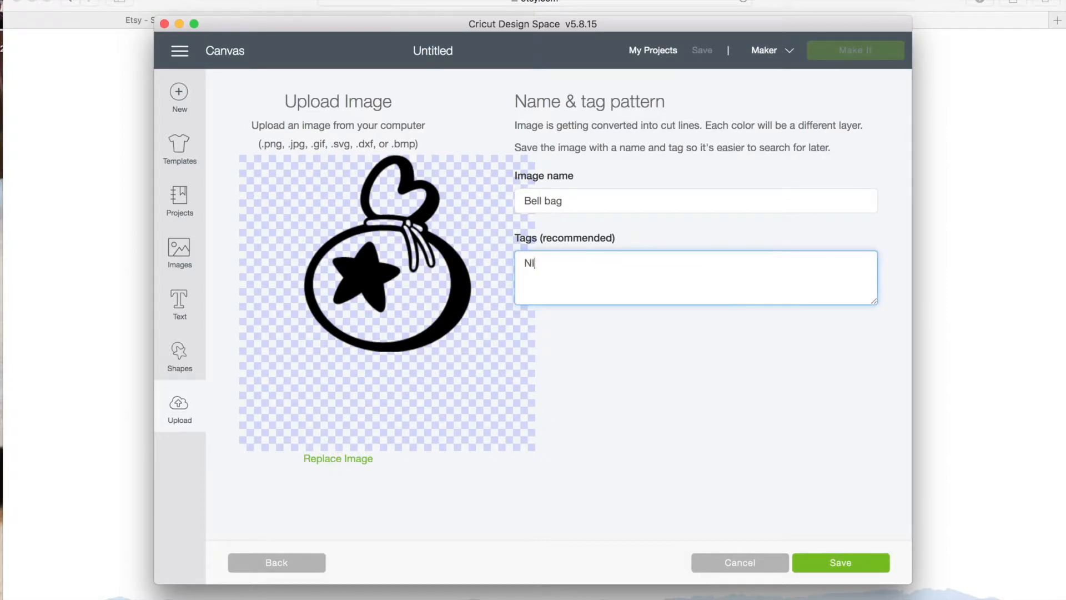
key(BackSpace)
text(ANIMAL CROSSING)
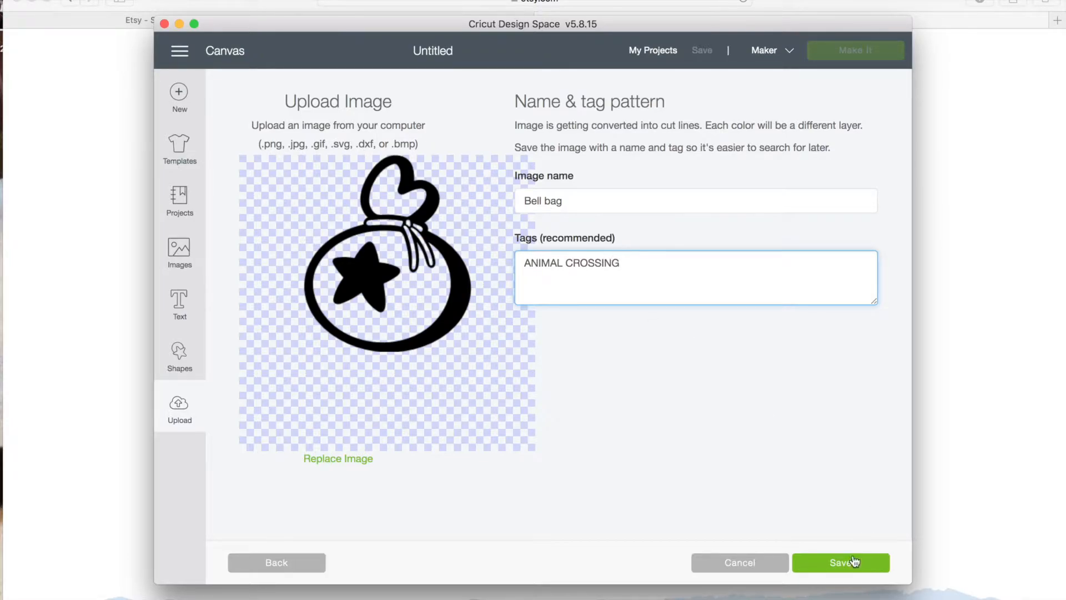
click(854, 563)
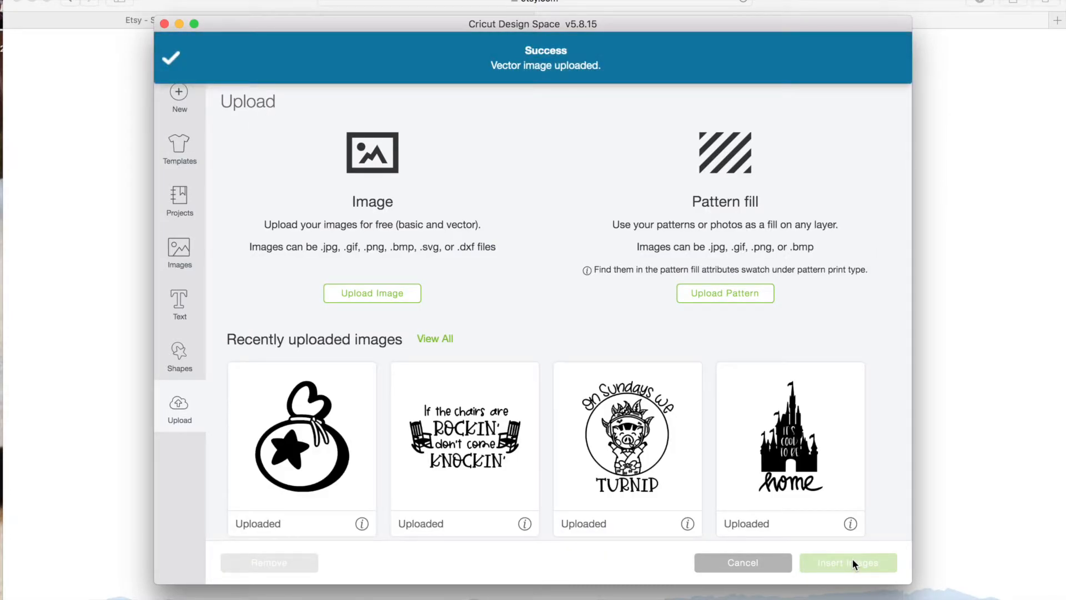
Step: Insert the uploaded bell bag image onto the canvas and enlarge the window to full screen
click(328, 456)
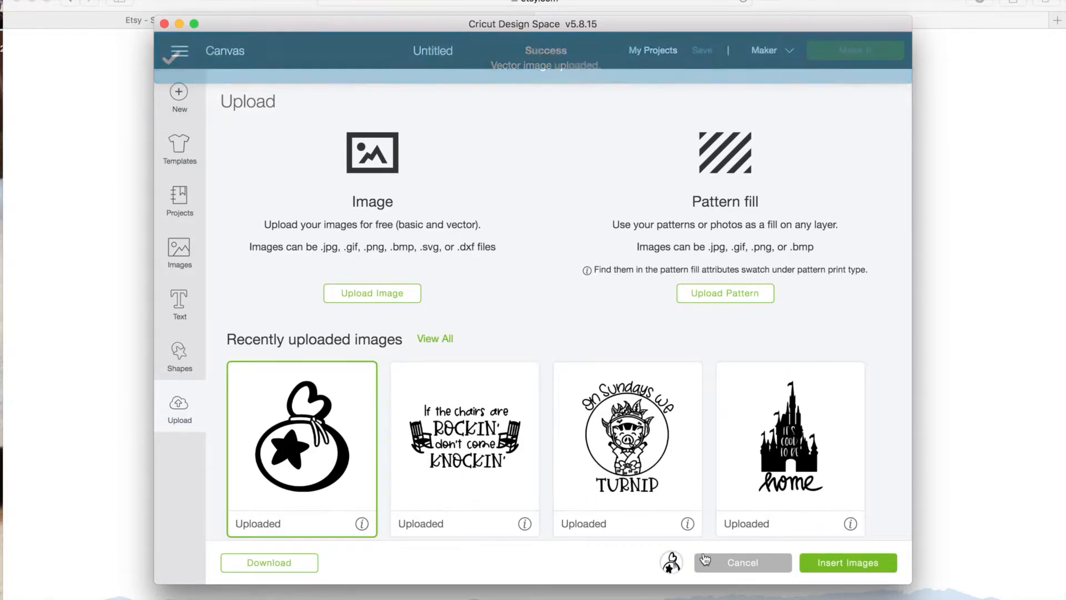
click(830, 564)
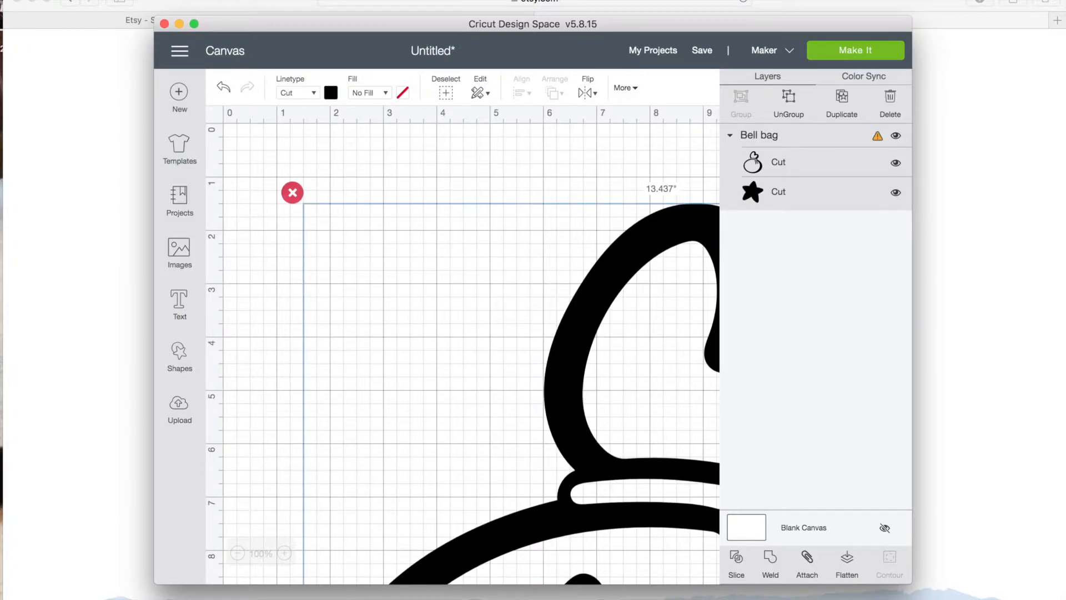
click(194, 23)
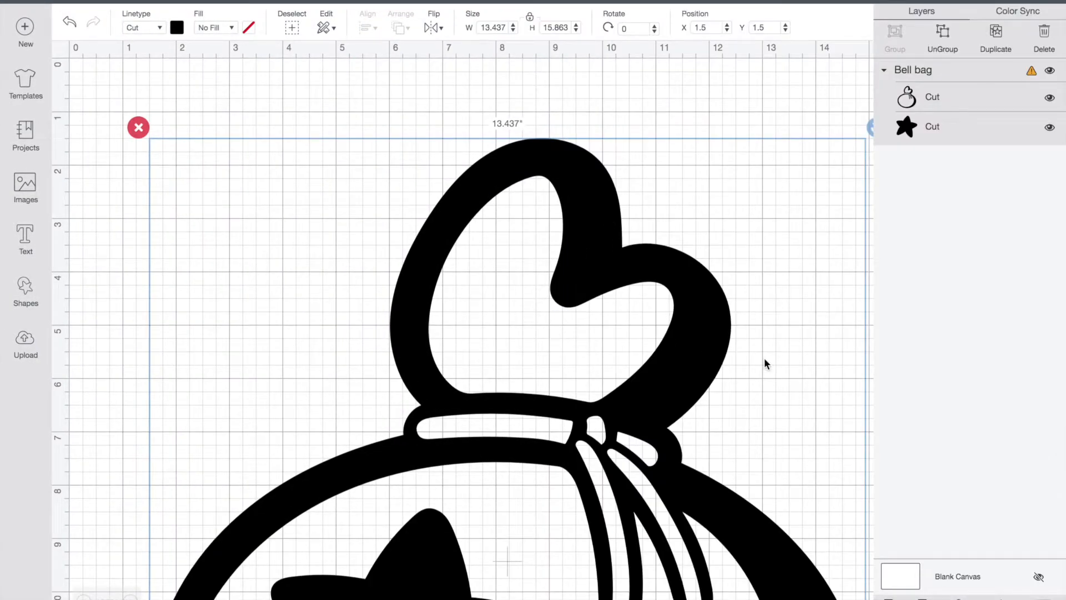
Step: Shrink the bell bag to about 2.96 by 3.49 inches and move it near the canvas's upper-left corner
scroll(718, 337, right, 5)
scroll(717, 337, down, 1)
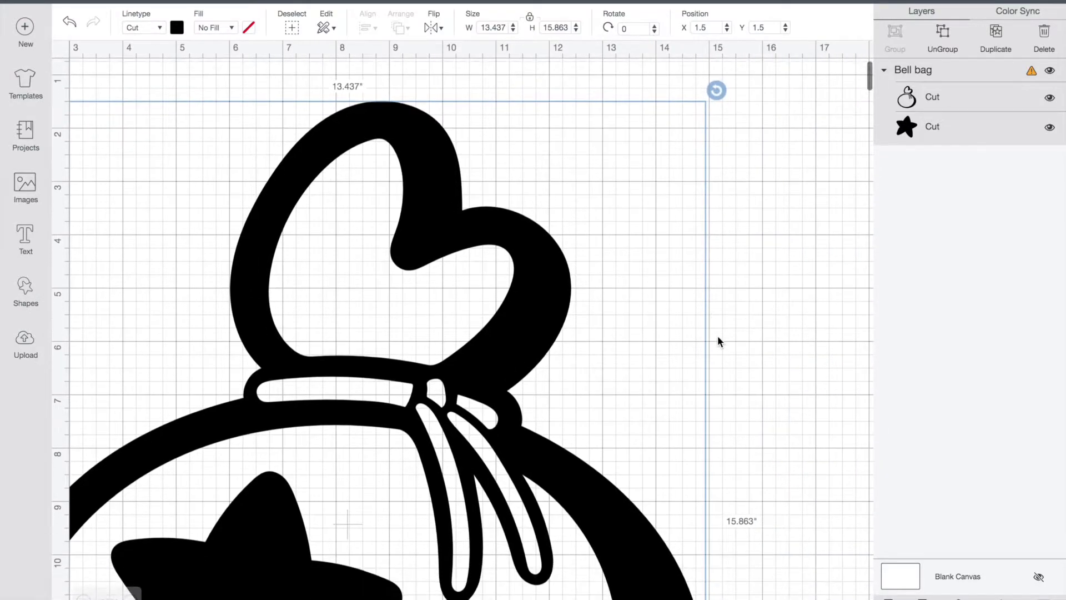
scroll(718, 336, down, 10)
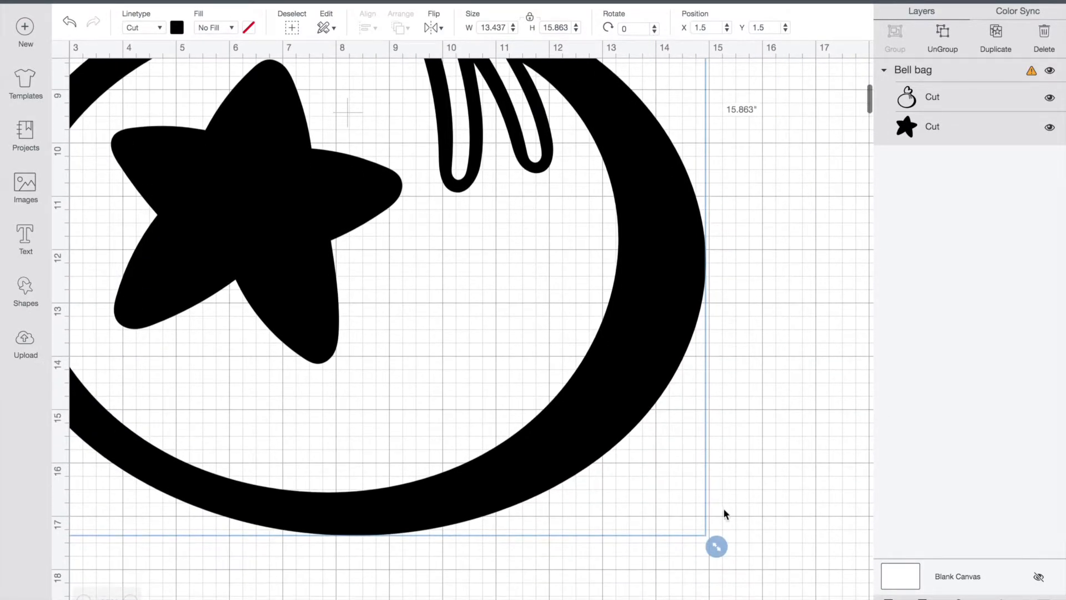
drag(717, 547, 159, 121)
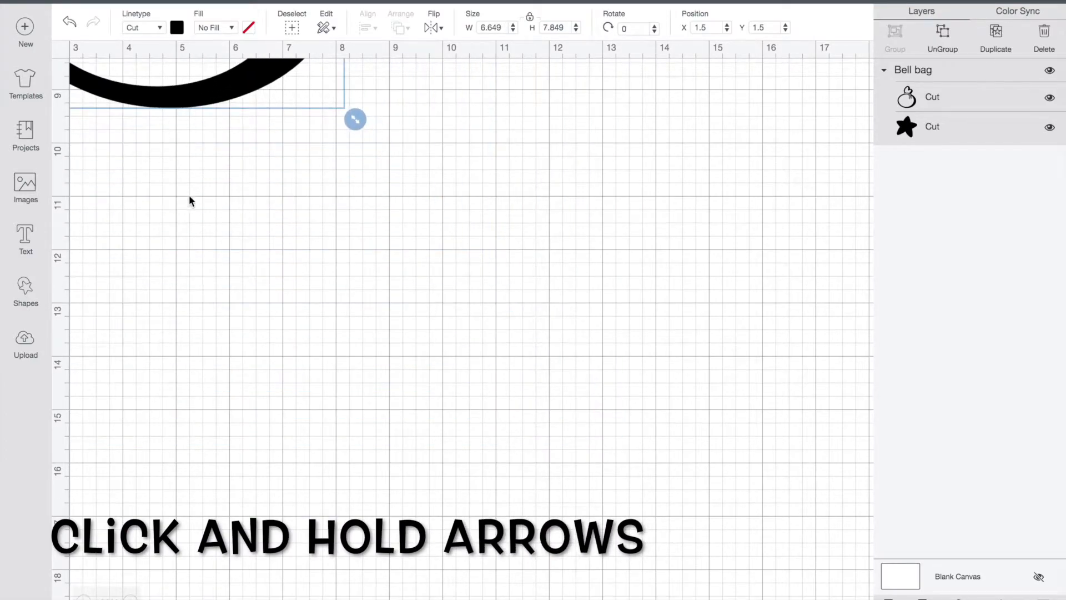
scroll(180, 186, up, 10)
scroll(199, 215, left, 4)
drag(324, 289, 271, 285)
drag(445, 500, 212, 186)
drag(238, 244, 247, 254)
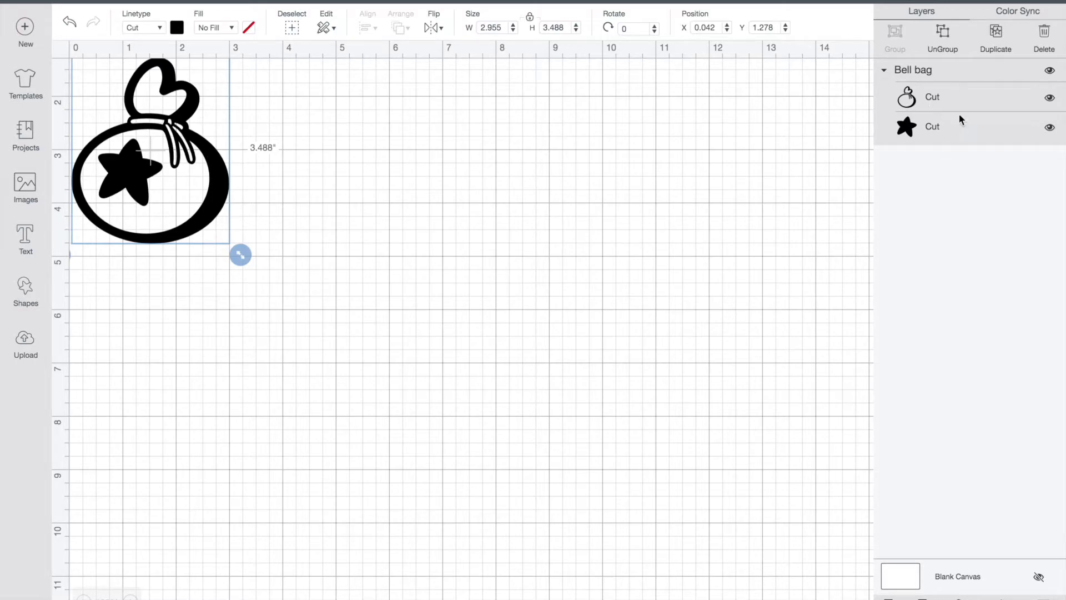
Step: Preview the design on the cutting mat and move the bag outline and the star as separate pieces
click(1028, 3)
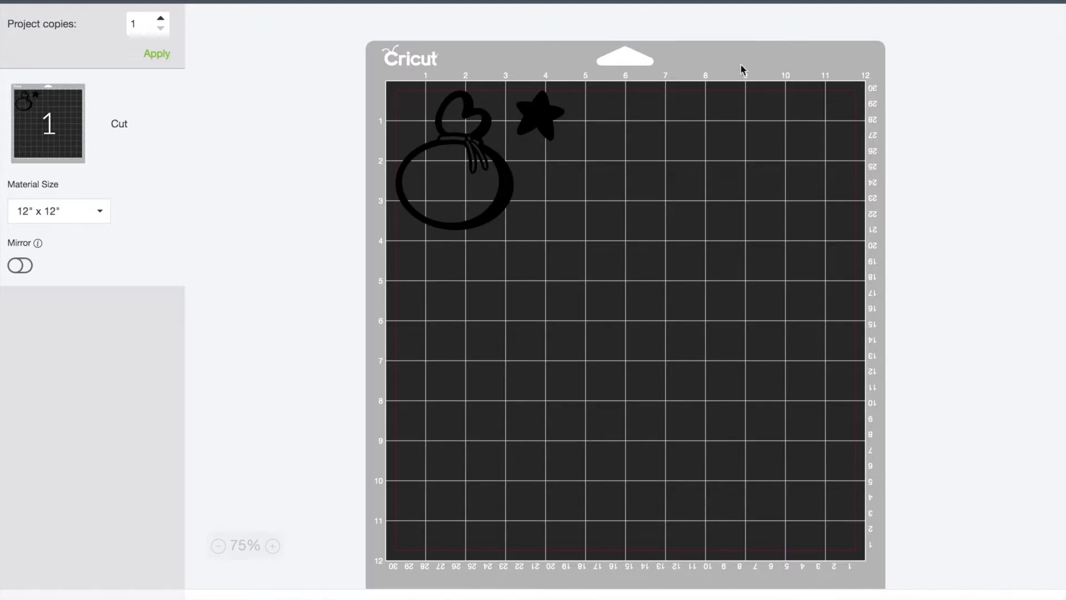
click(472, 143)
drag(472, 144, 473, 283)
drag(550, 113, 433, 109)
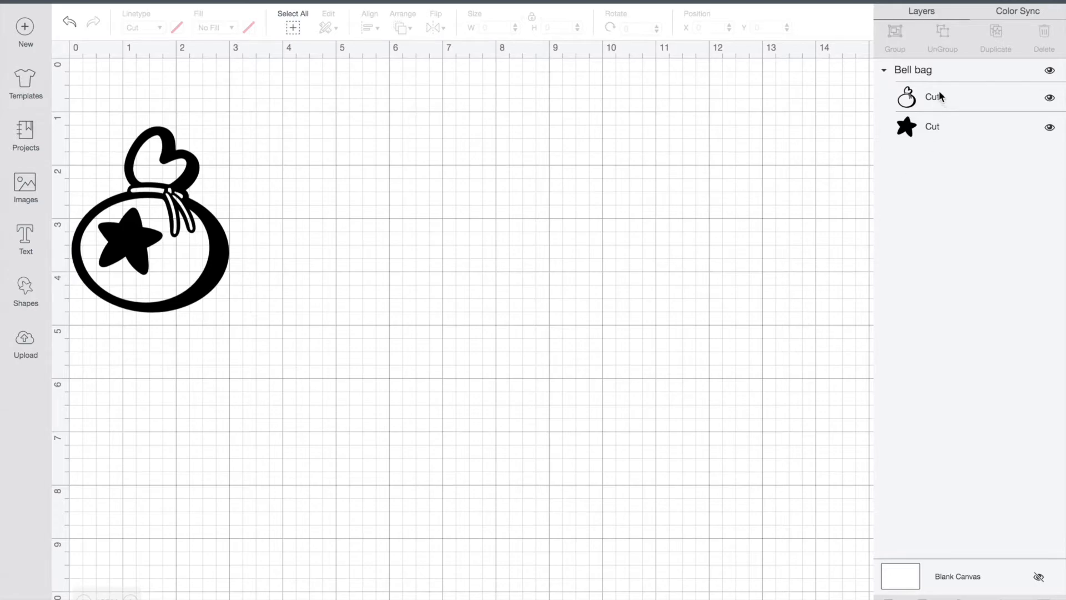
Step: Weld the bag outline and star layers into a single cut layer
click(921, 122)
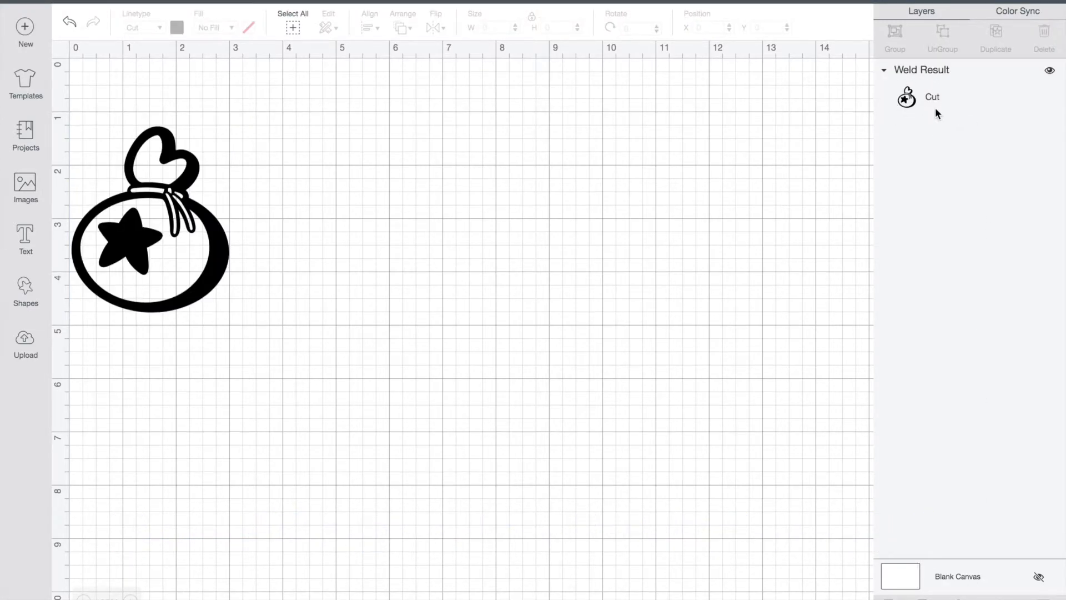
Step: Preview the welded bag on the mat, move it about 4 inches from the mat's left edge, and return to the canvas
click(1008, 0)
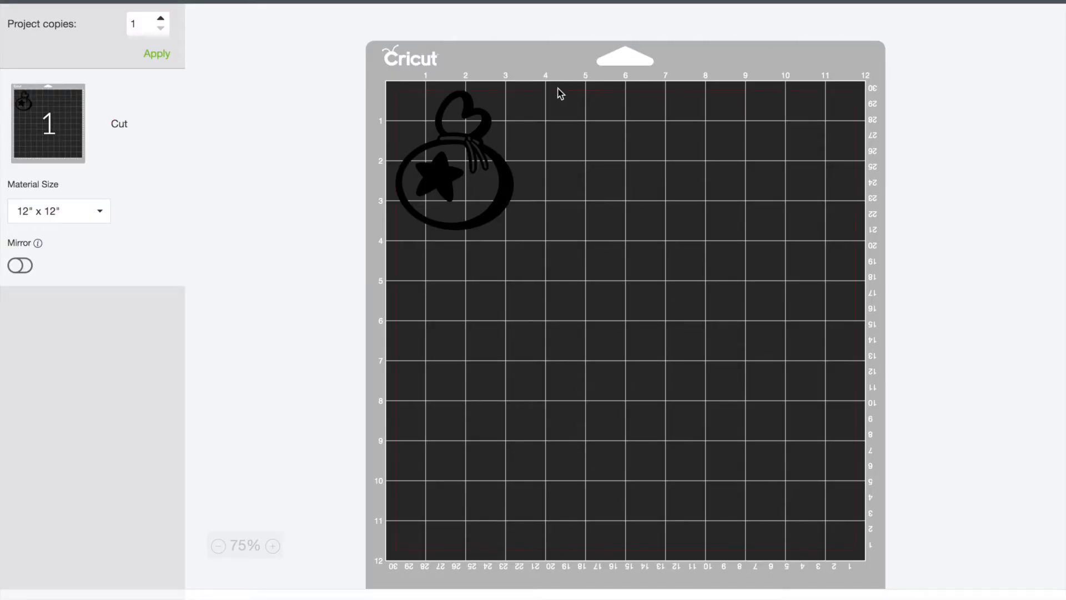
click(476, 152)
drag(476, 150, 645, 167)
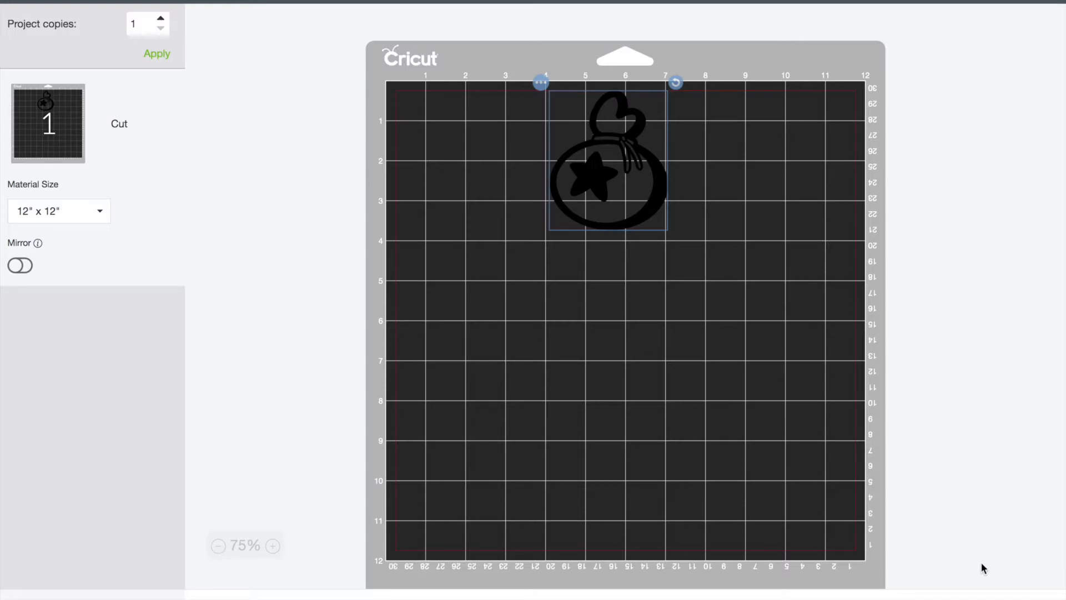
click(994, 594)
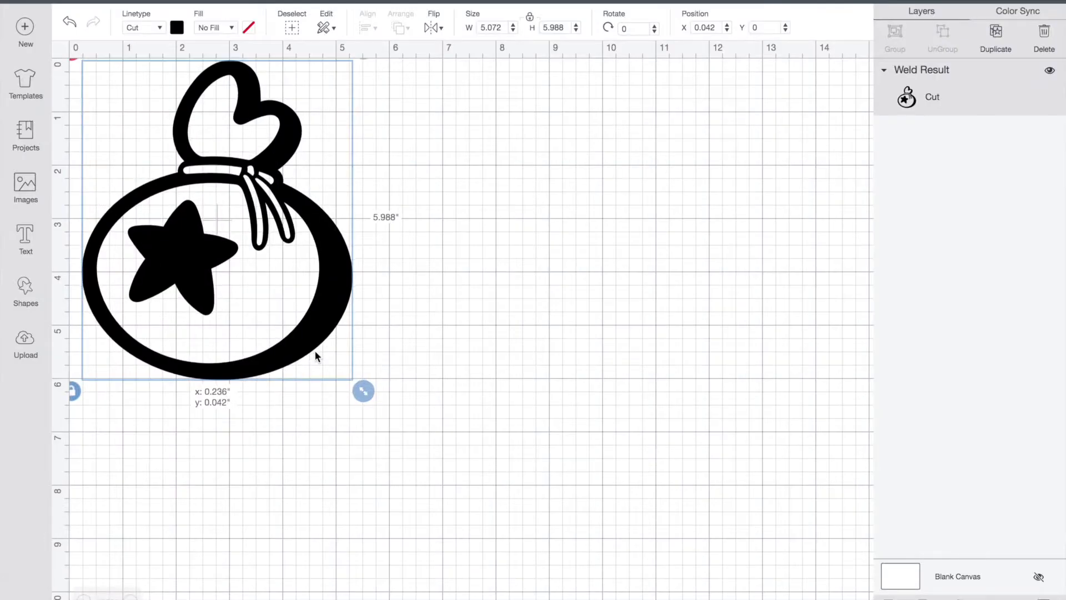
Step: Enlarge the welded bag to about 5.07 by 5.99 inches and position it at the canvas's upper-left corner
drag(315, 351, 301, 345)
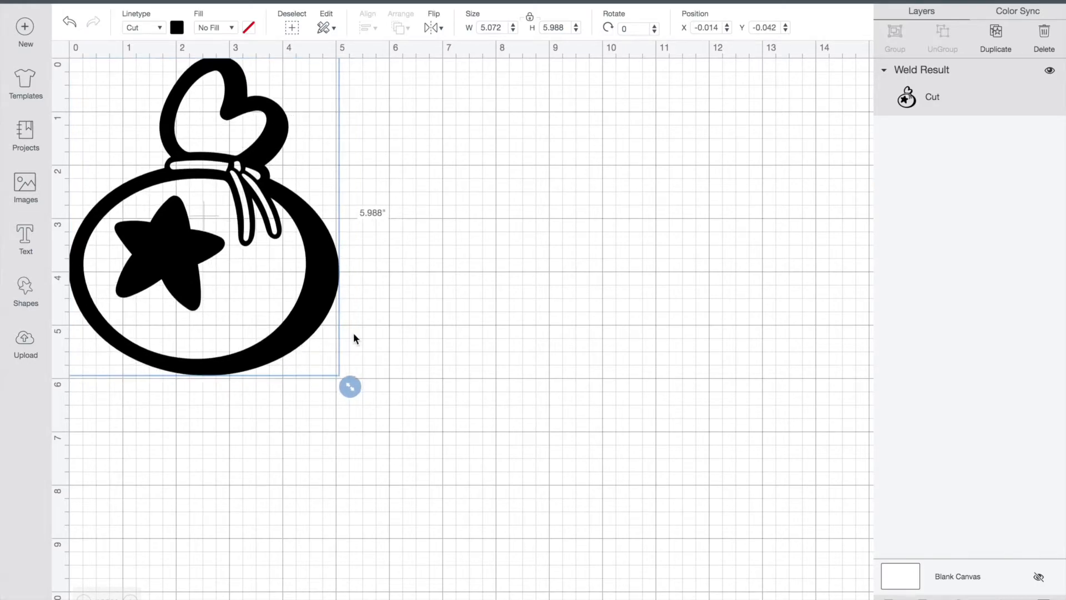
drag(238, 288, 236, 293)
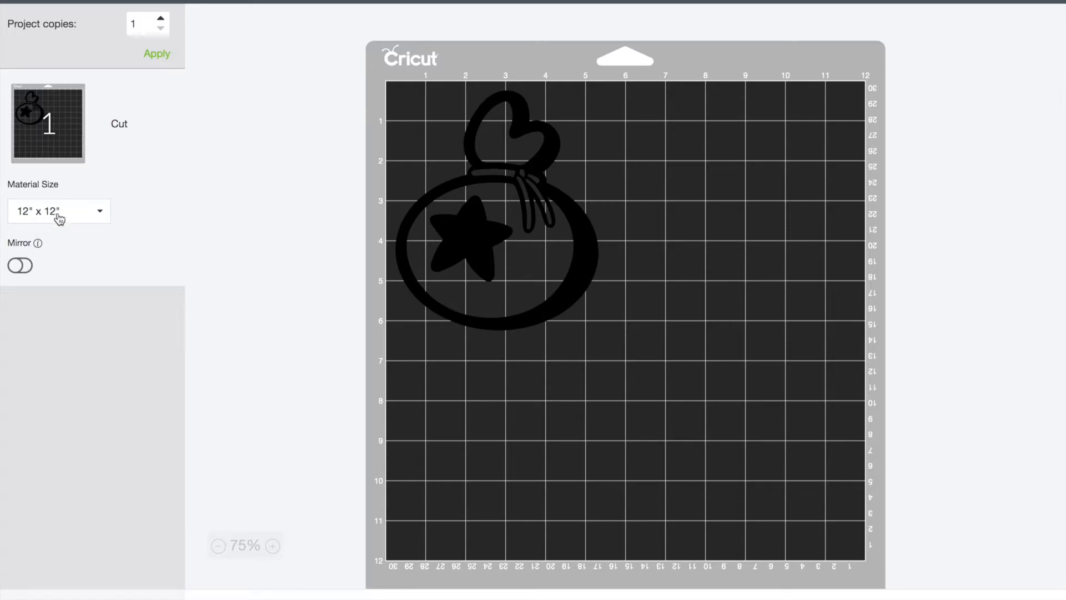
Step: Turn on Mirror for the 12" x 12" mat, continue to the cut setup and choose Everyday Iron-On as the material
click(21, 266)
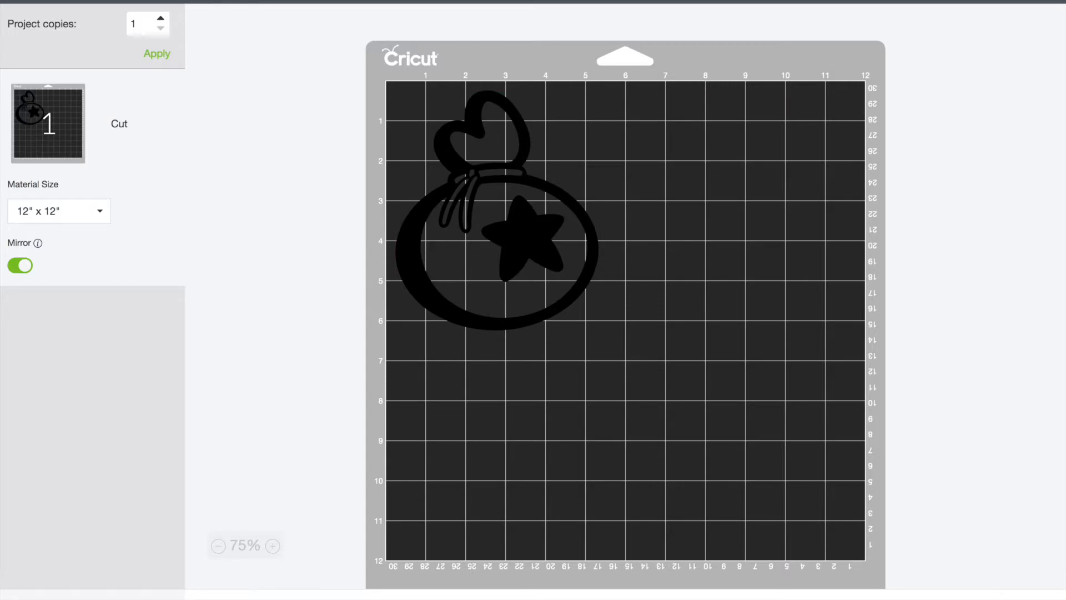
click(969, 597)
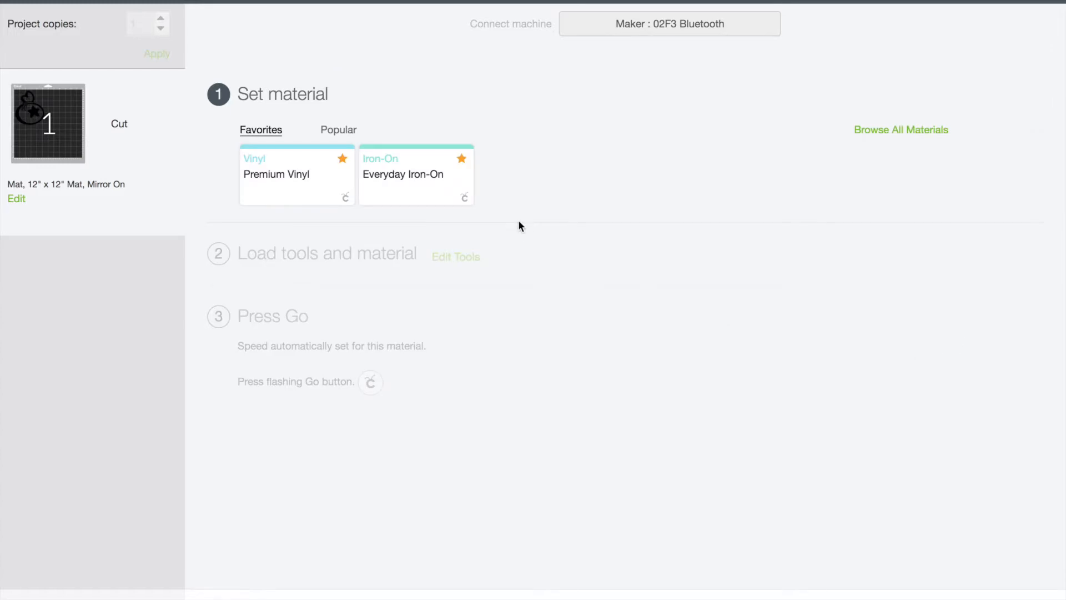
click(406, 182)
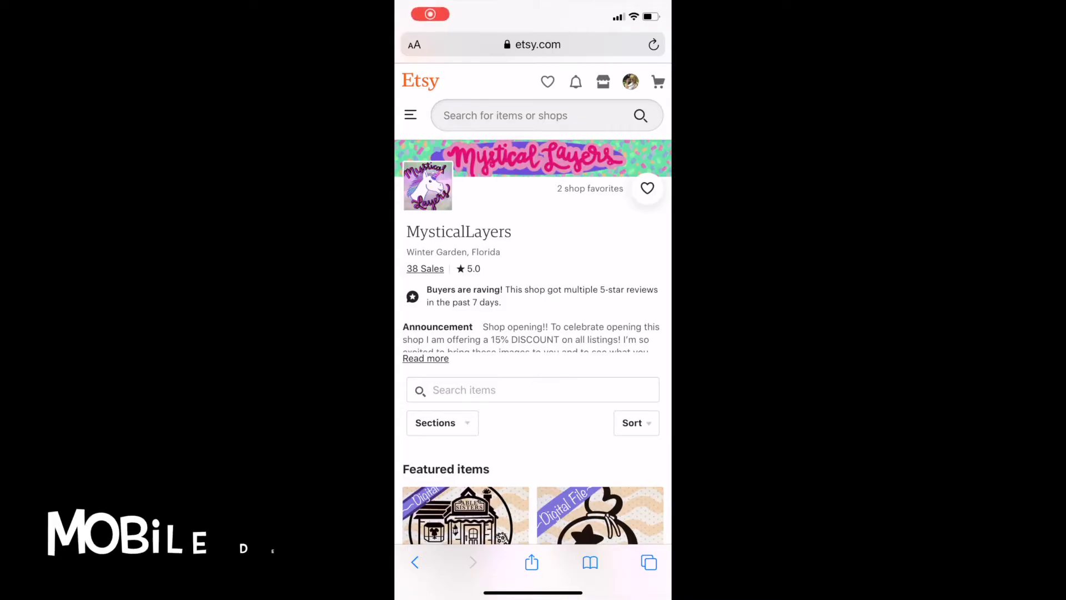
Step: Open the MysticalLayers order from the account's purchases and go to its file downloads page
click(631, 82)
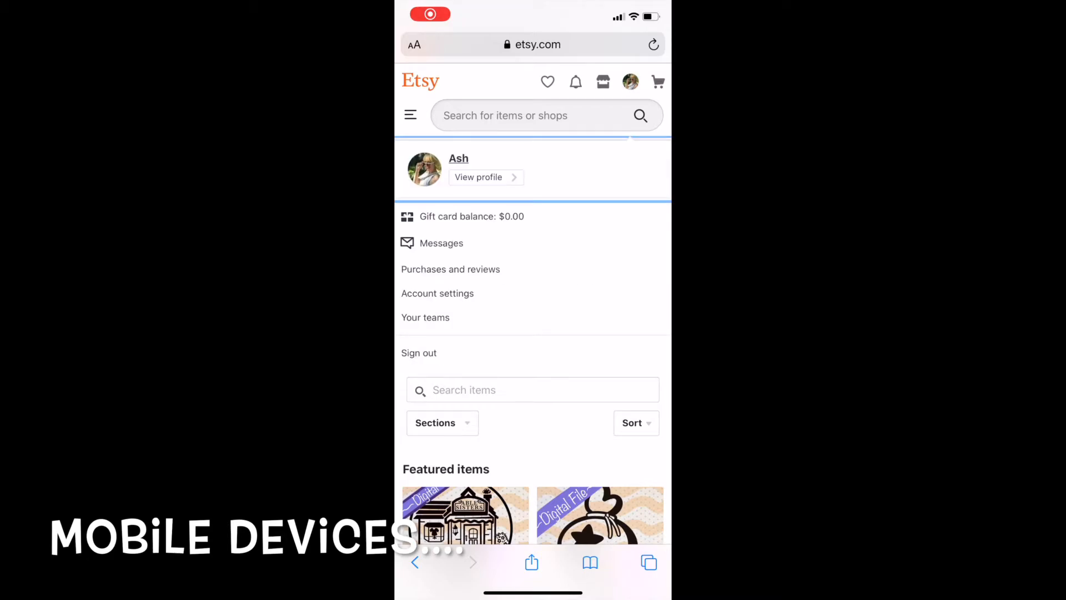
click(450, 269)
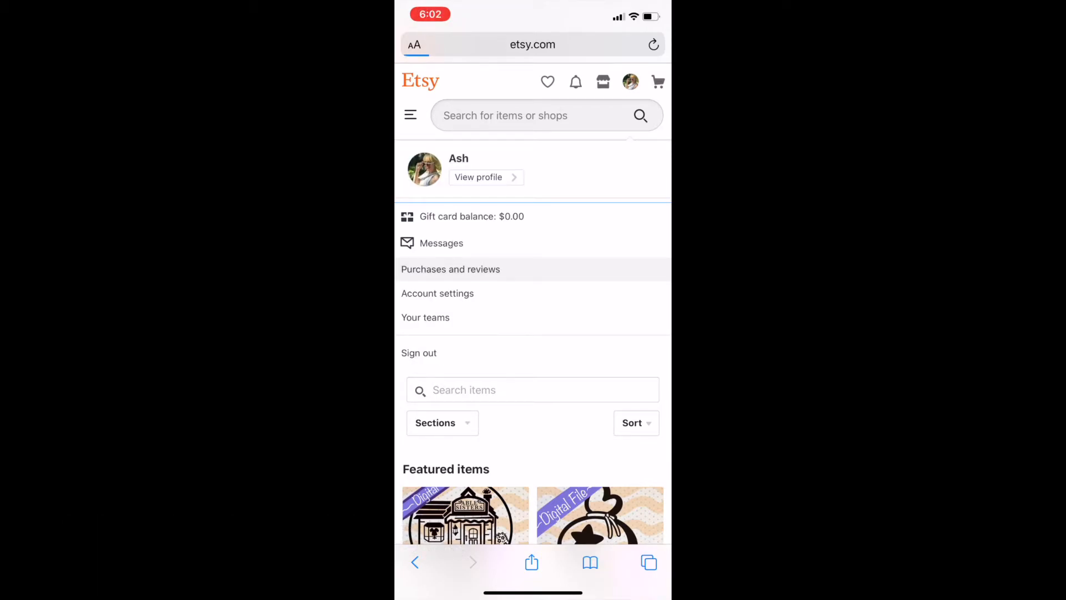
click(533, 214)
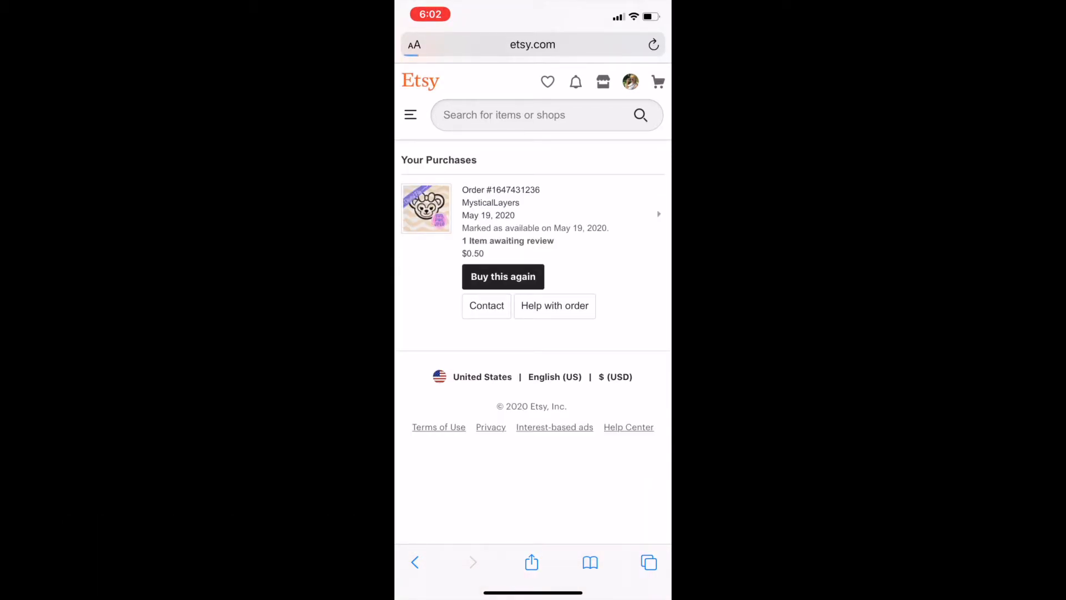
scroll(533, 311, down, 1)
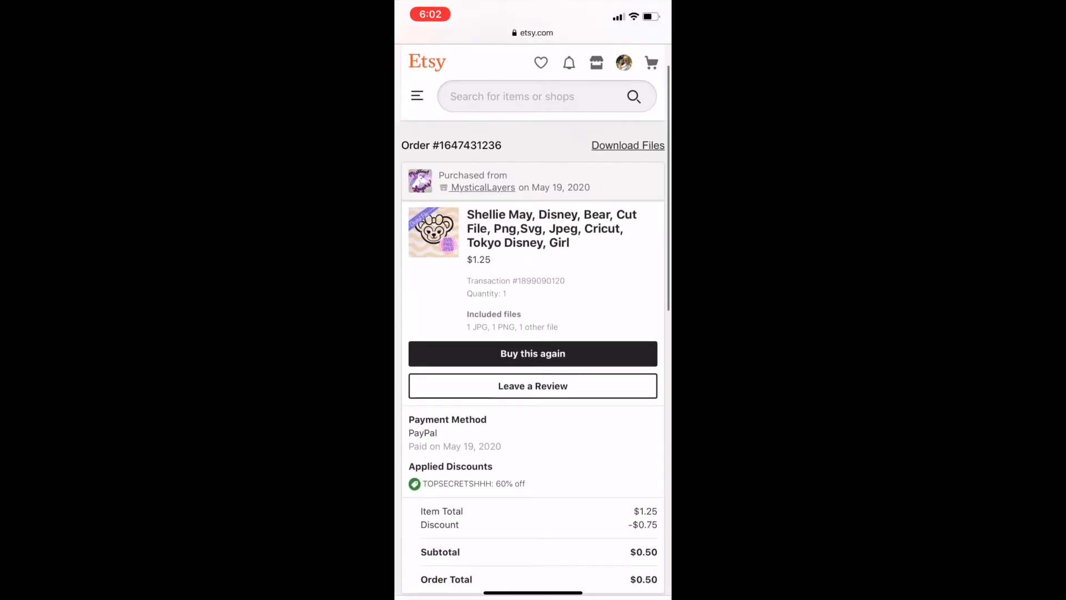
scroll(533, 311, down, 1)
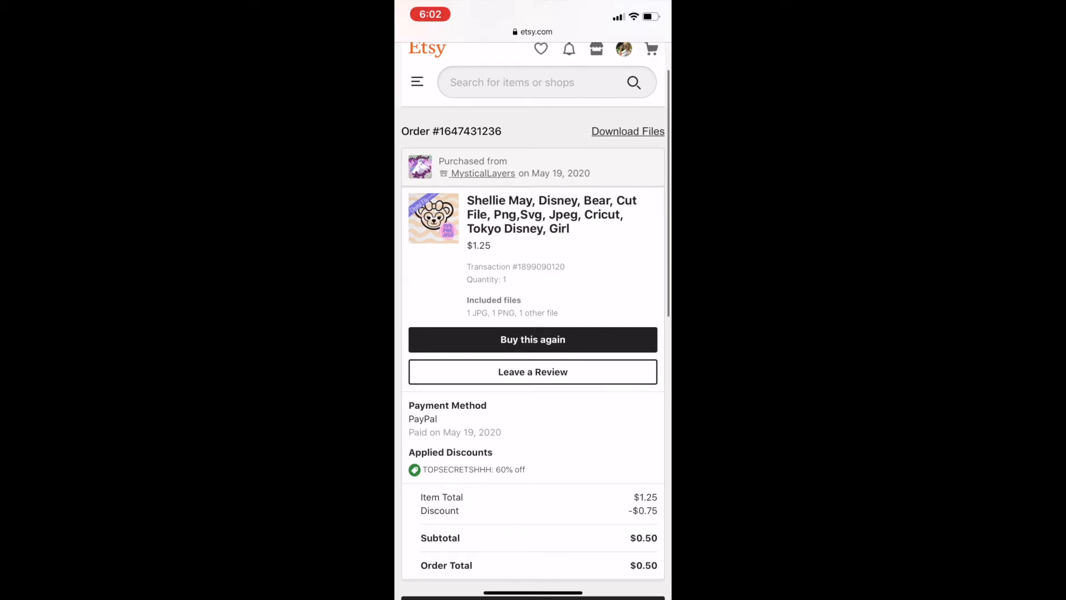
scroll(533, 311, down, 10)
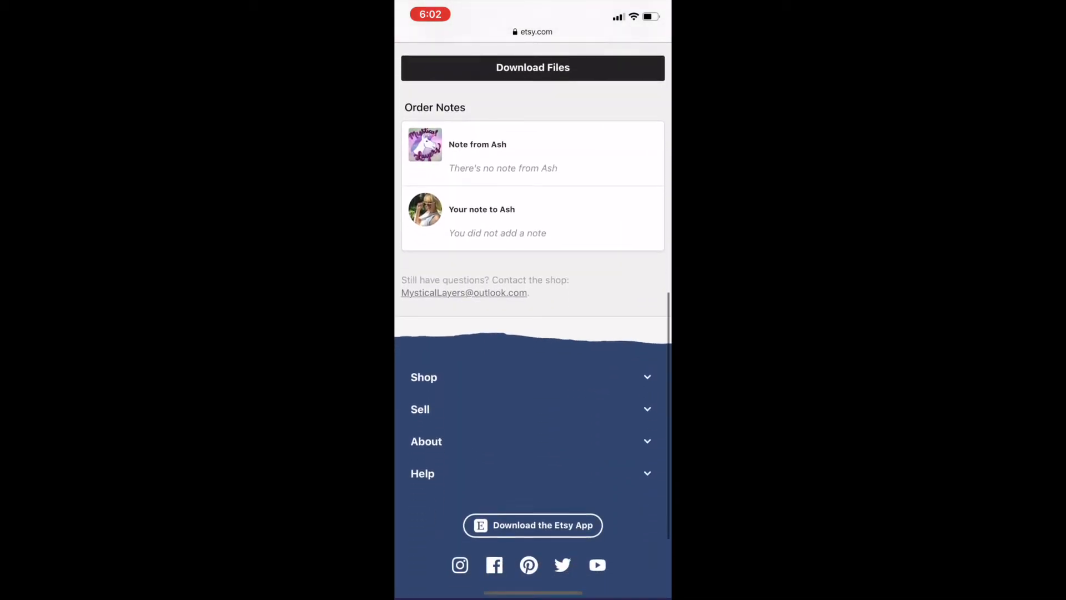
scroll(533, 311, up, 4)
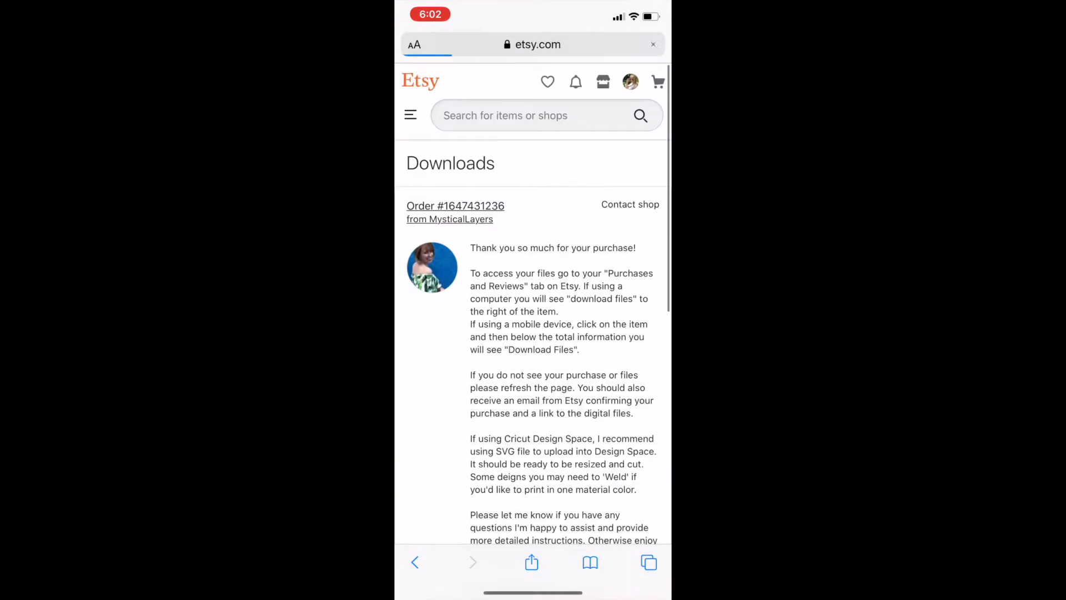
Step: Download Shelliemay.svg from the order's file list
scroll(534, 311, down, 5)
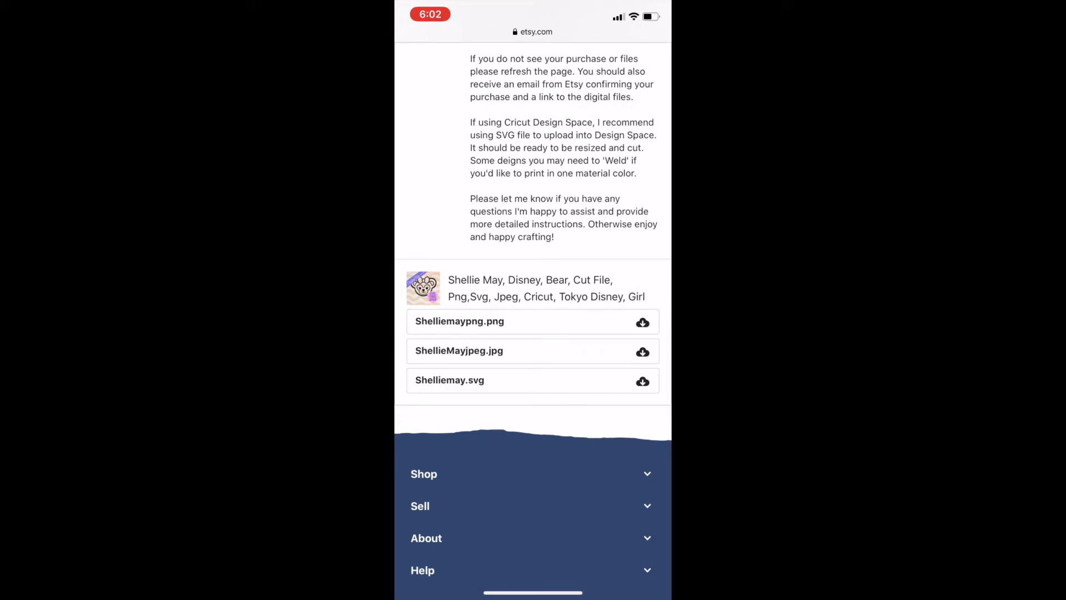
click(500, 381)
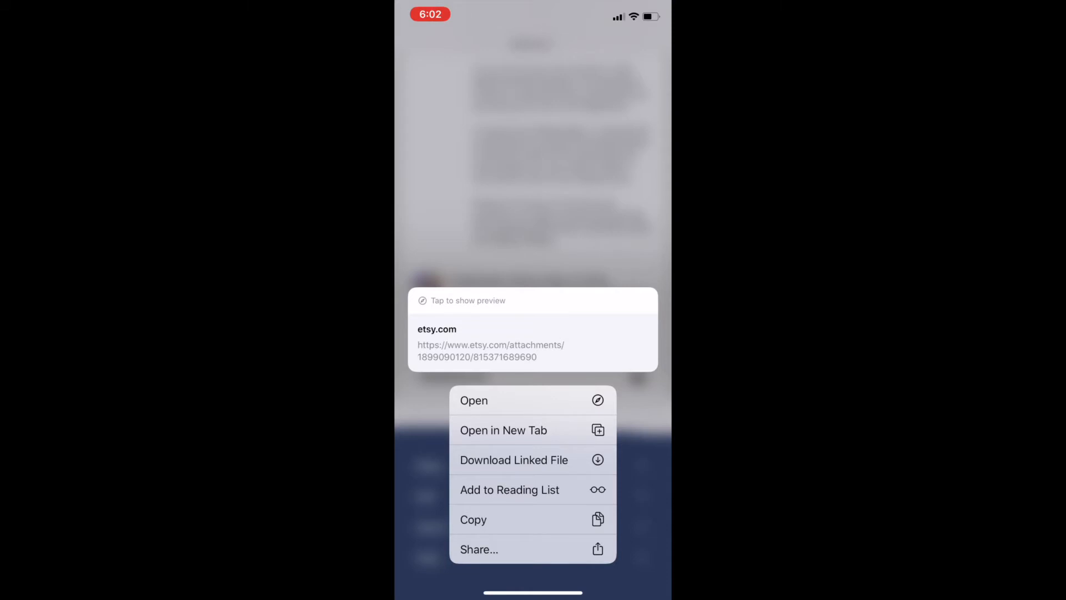
click(533, 167)
click(532, 380)
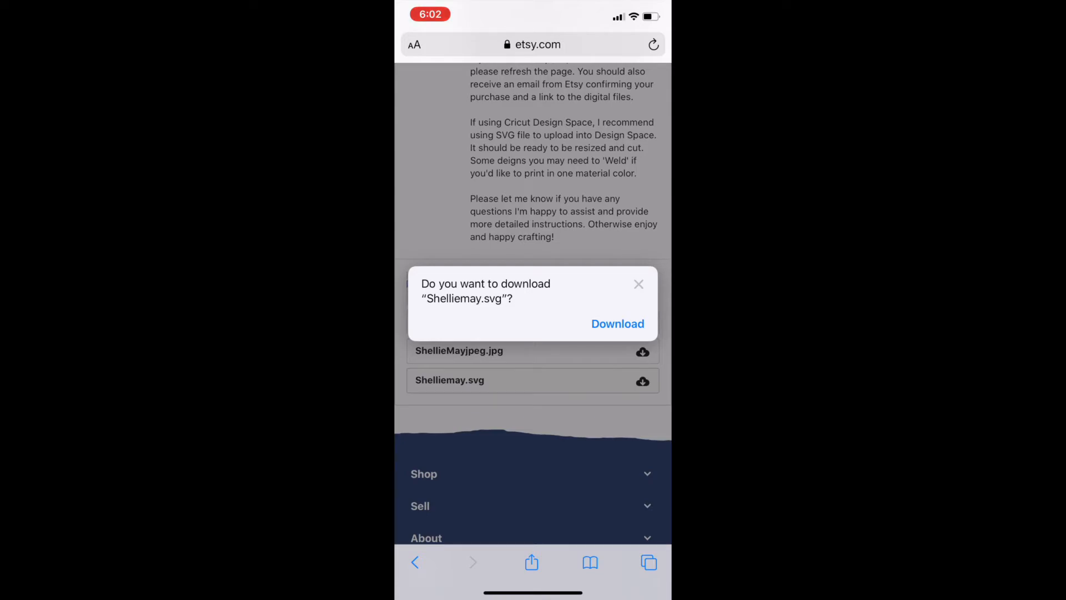
click(618, 324)
Step: Switch to the Files app by searching for "file" and check the iCloud Drive Downloads folder for the Shelliemay file
drag(533, 592, 543, 441)
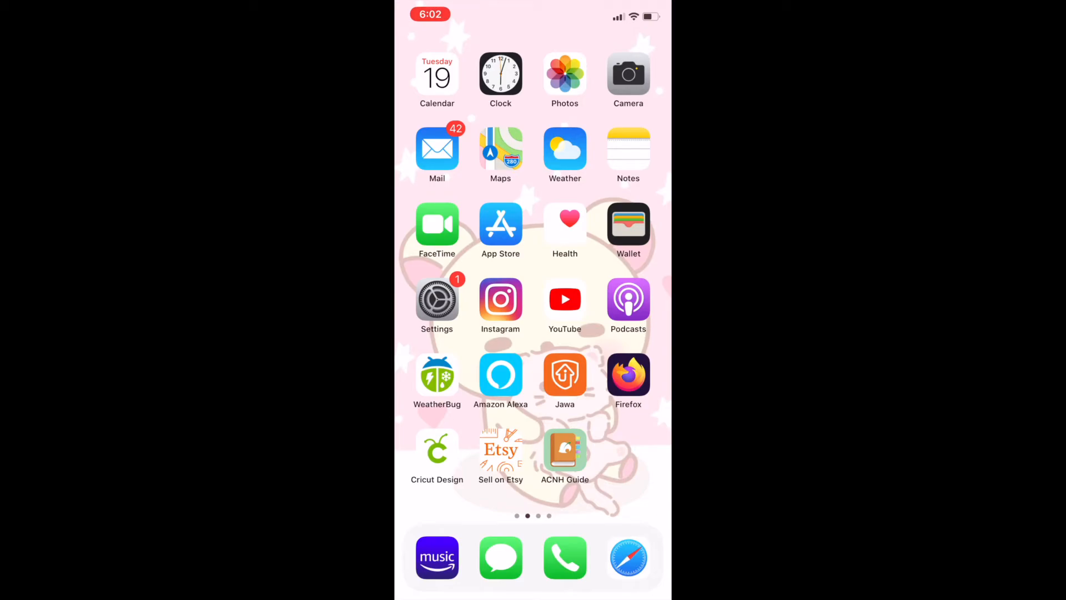
drag(533, 233, 533, 345)
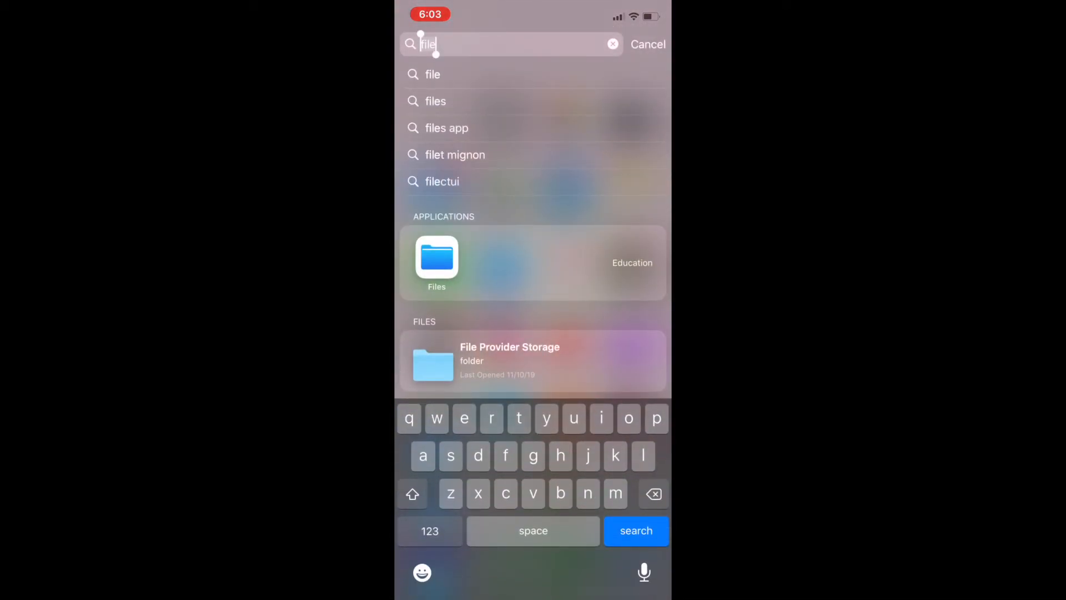
click(437, 262)
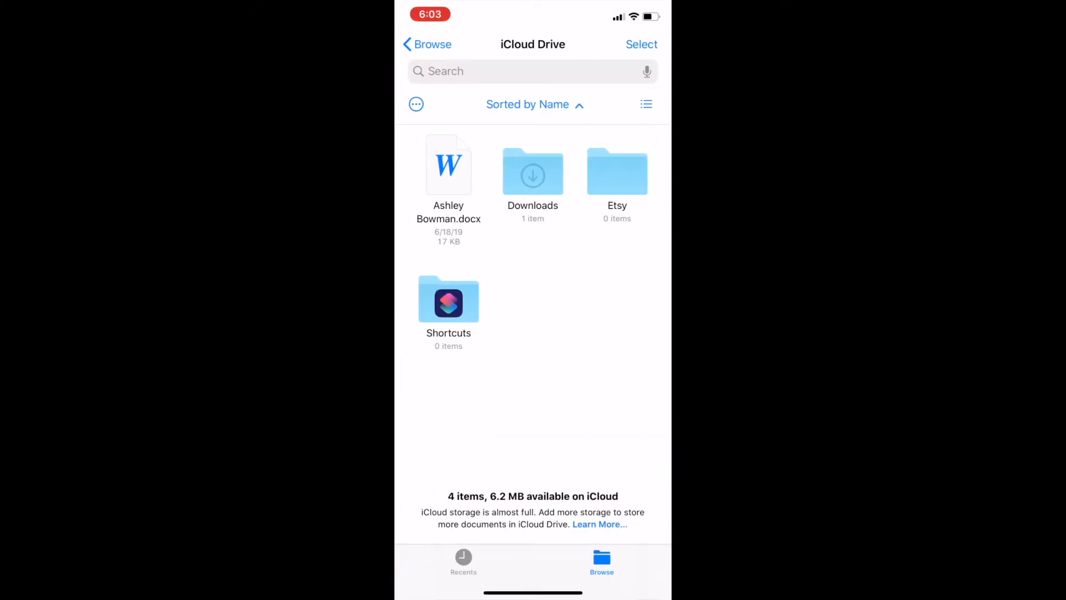
click(533, 172)
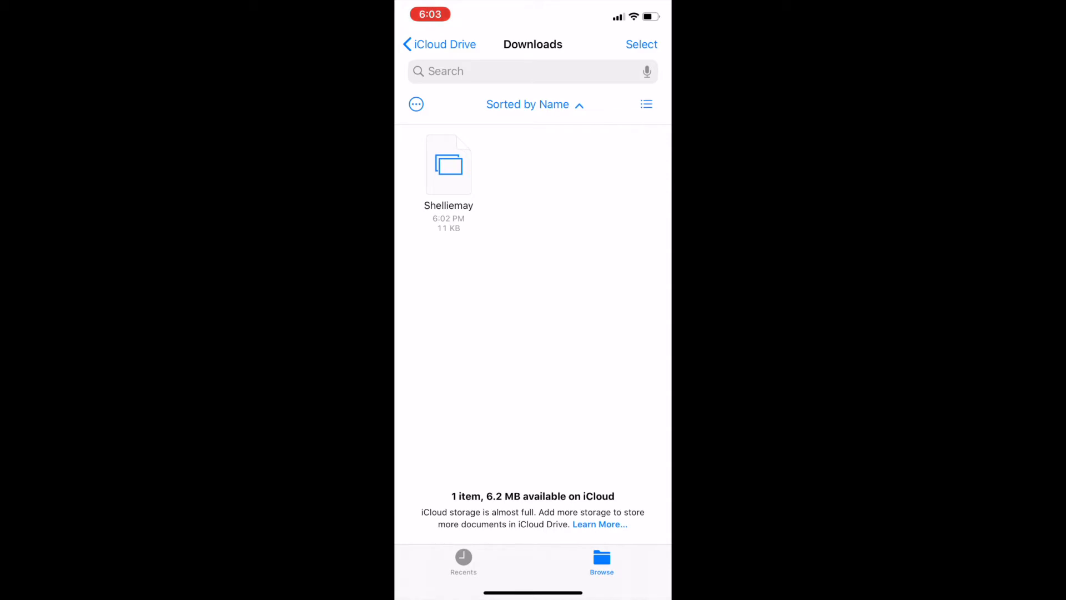
Step: Switch to Cricut Design Space, open the canvas and upload the Shelliemay file from the phone's files
drag(533, 592, 534, 389)
click(437, 448)
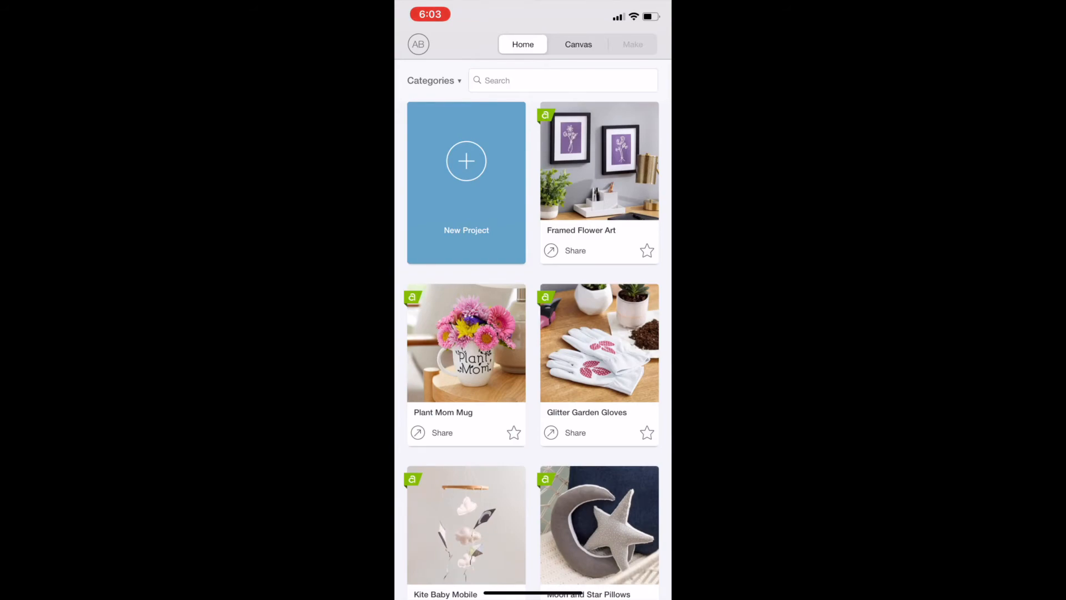
click(578, 44)
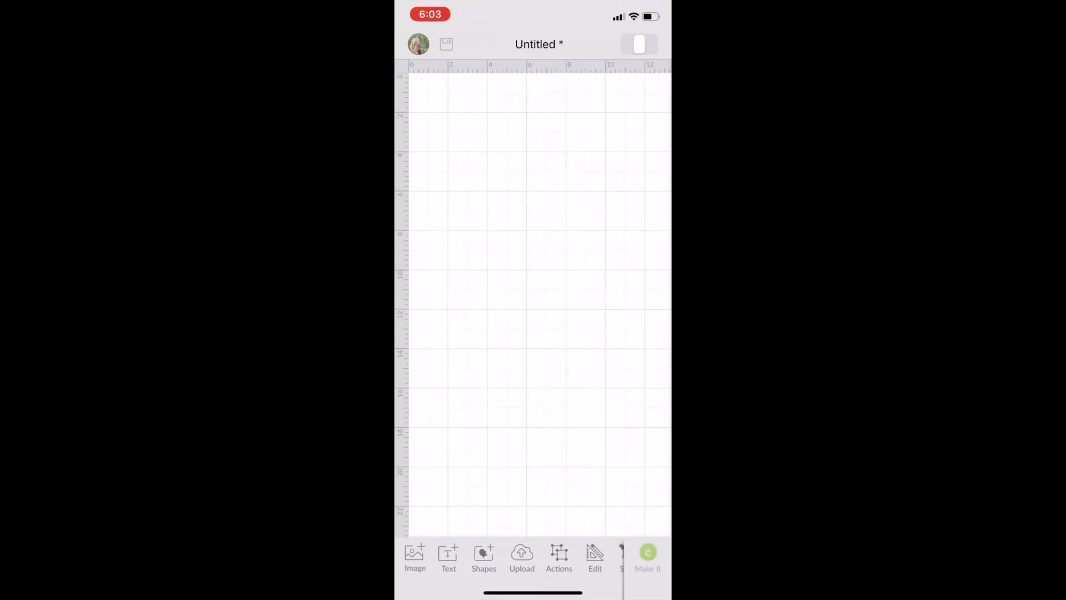
click(522, 557)
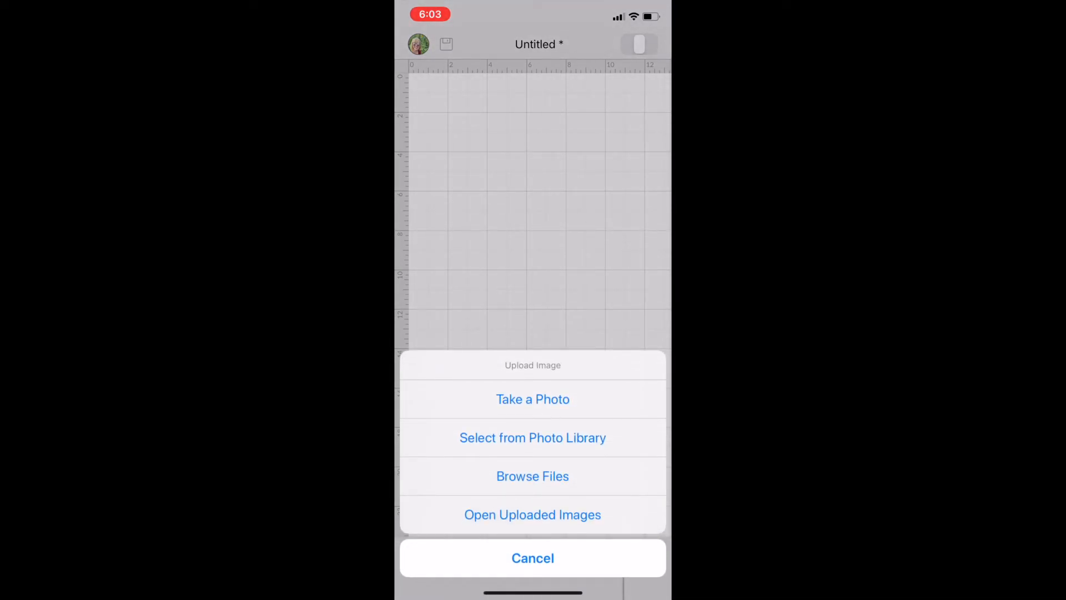
click(533, 476)
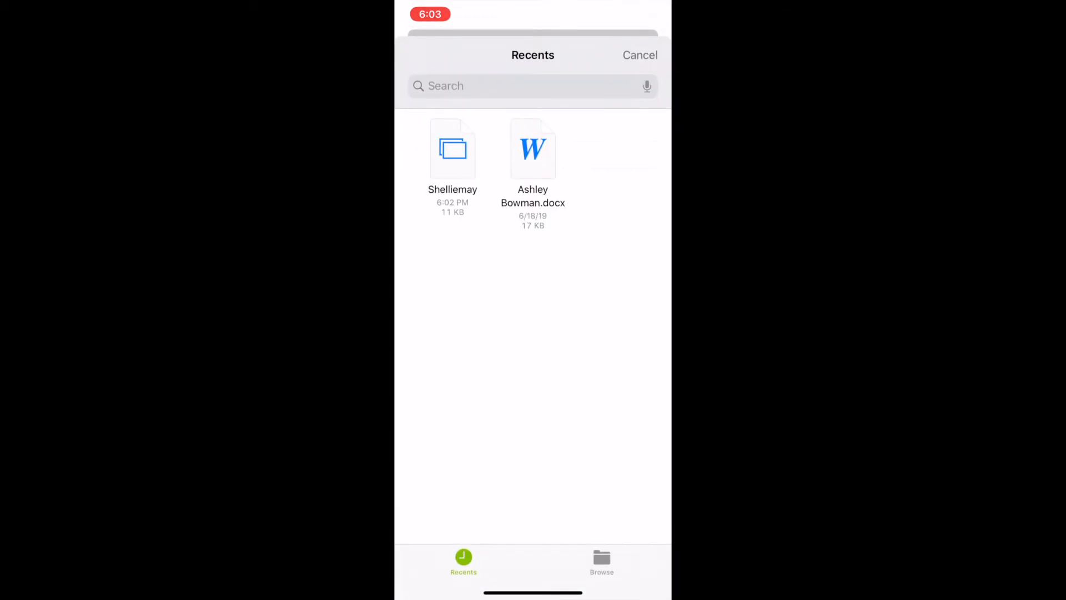
click(453, 149)
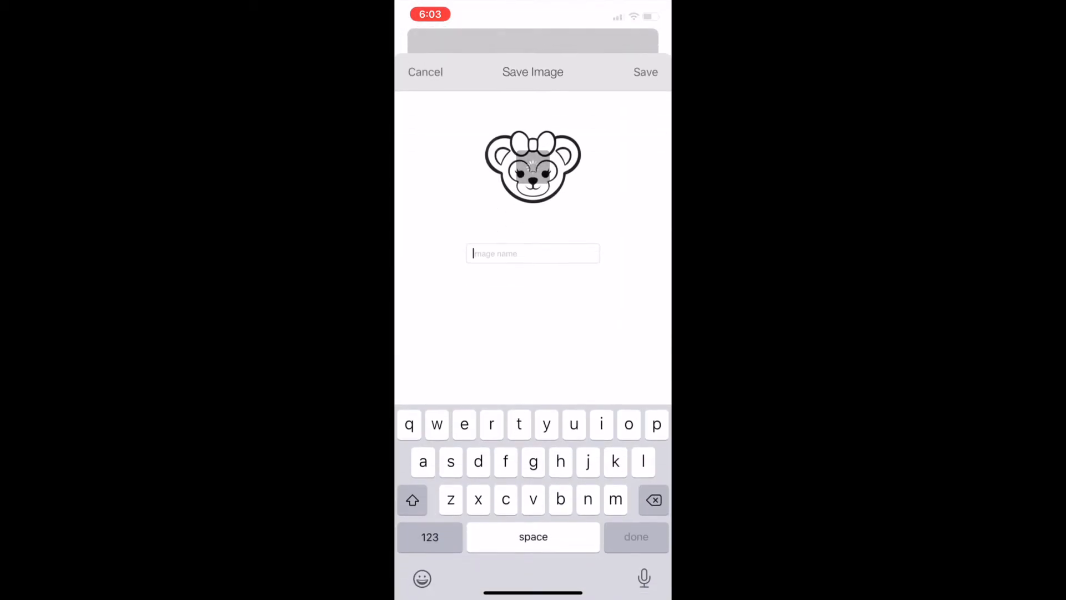
Step: Save the uploaded bear image as "Shellie may" and insert it on the canvas
text(she)
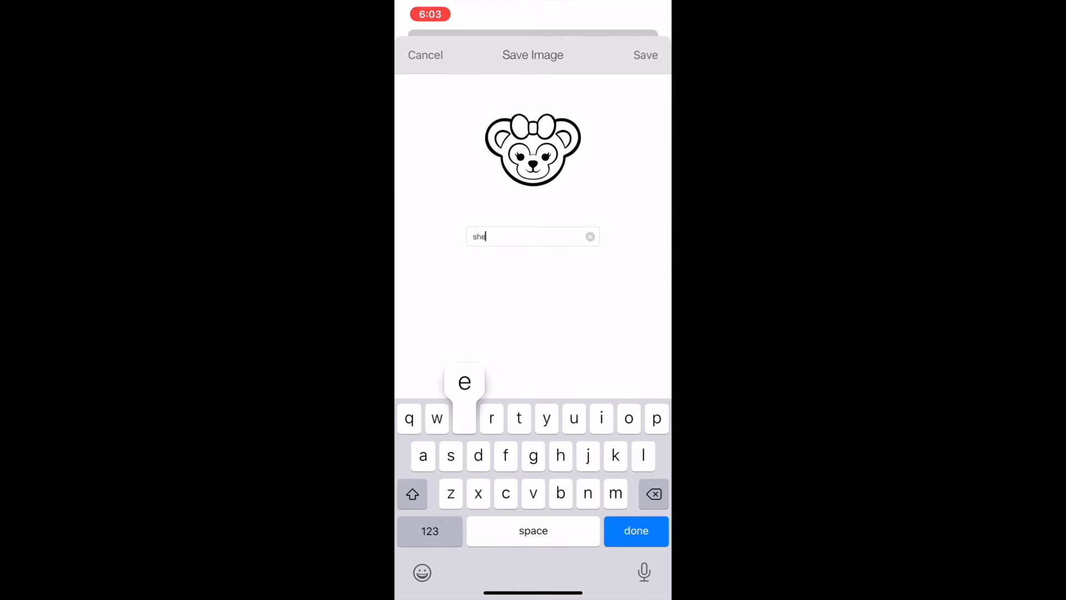
text(lli may)
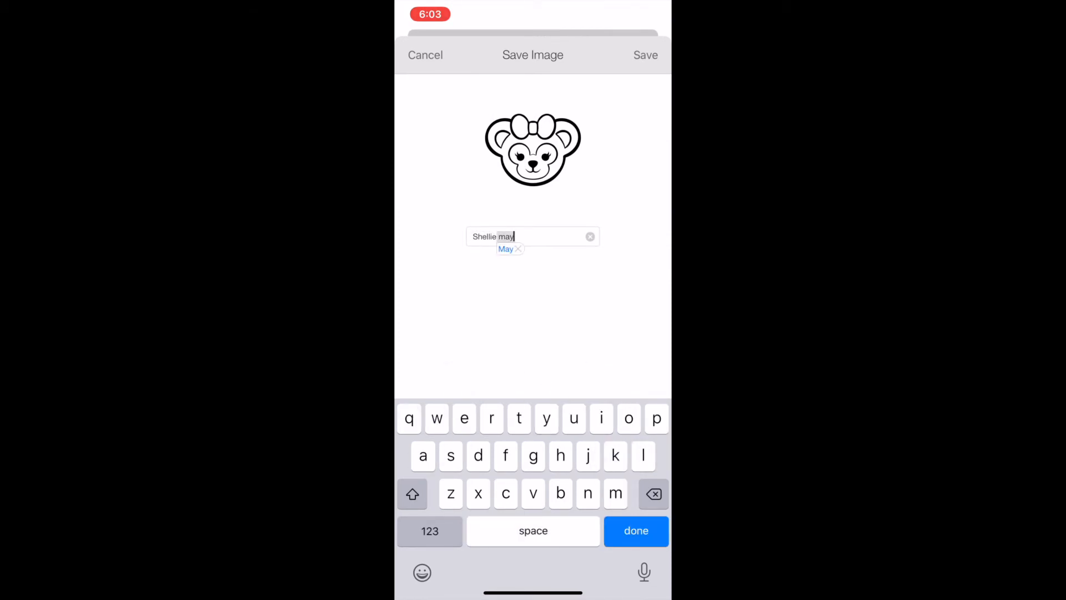
click(517, 249)
key(Return)
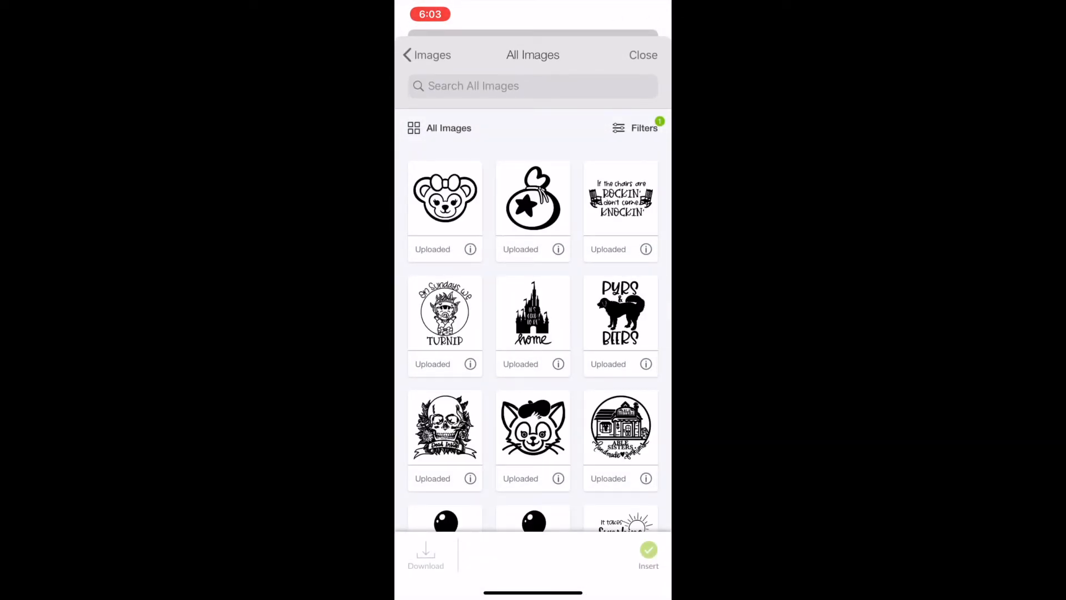
click(445, 199)
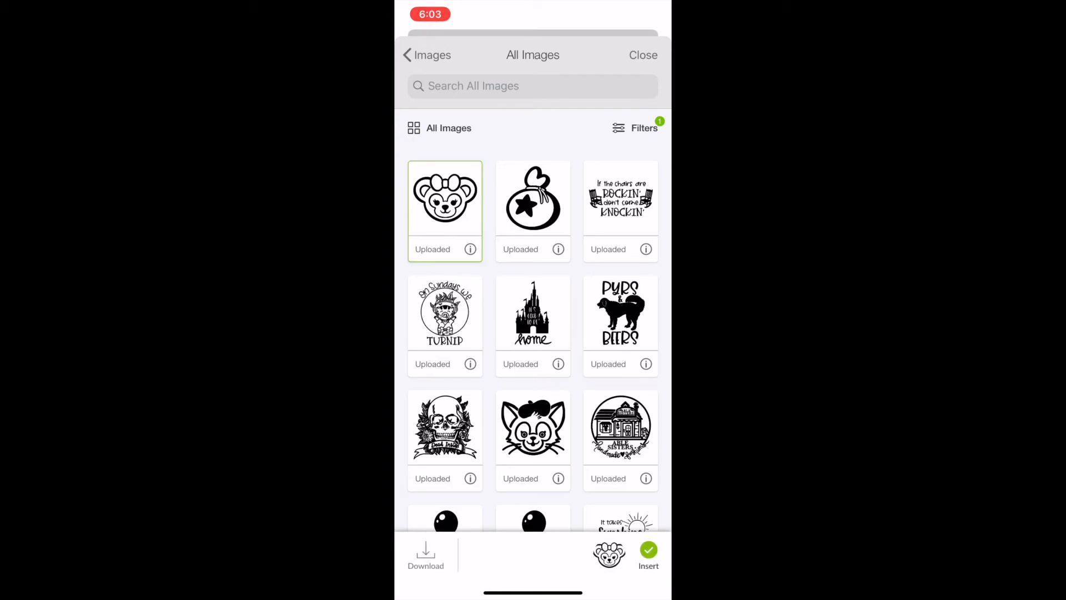
click(648, 551)
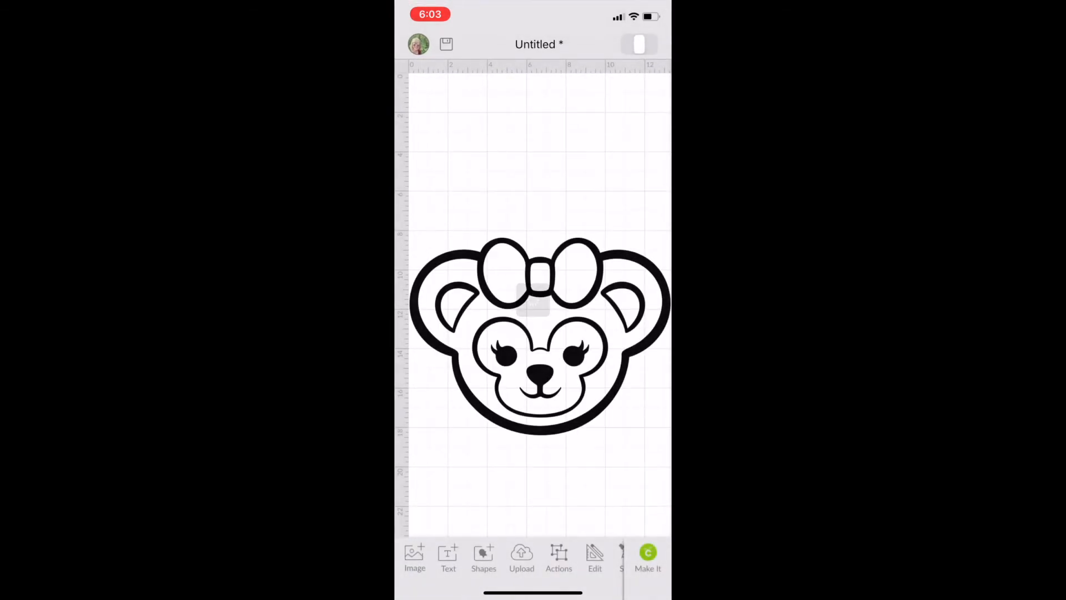
Step: Shrink the bear to about 8.4 inches wide and place it in the canvas's upper-left corner
drag(540, 336, 541, 249)
scroll(540, 304, down, 2)
drag(617, 291, 544, 237)
drag(471, 180, 473, 120)
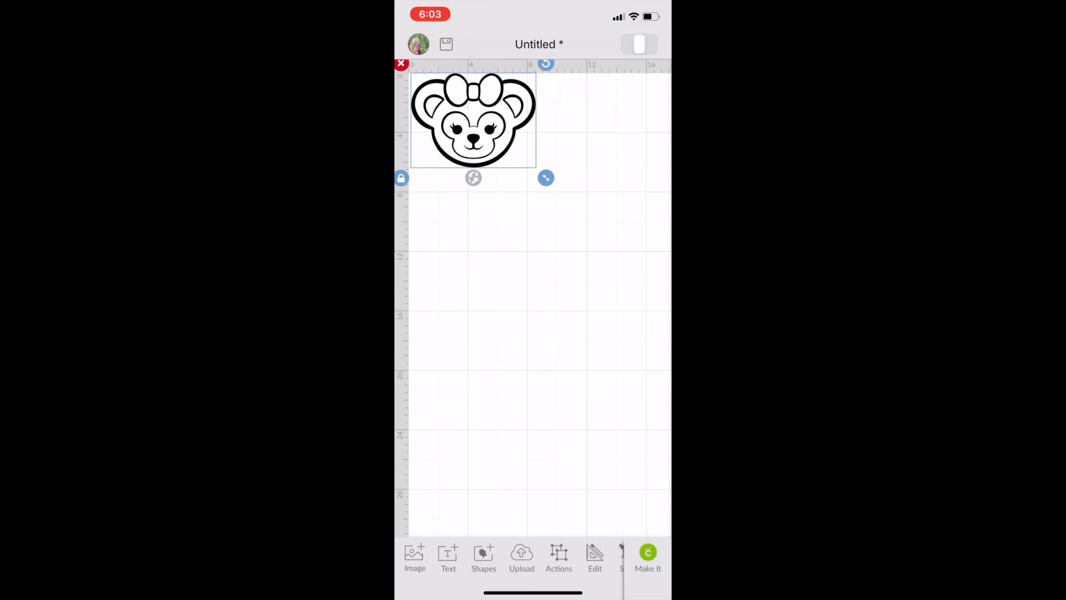
Step: Weld the bear's layers into a single cut layer and check the result in the layers list
click(559, 556)
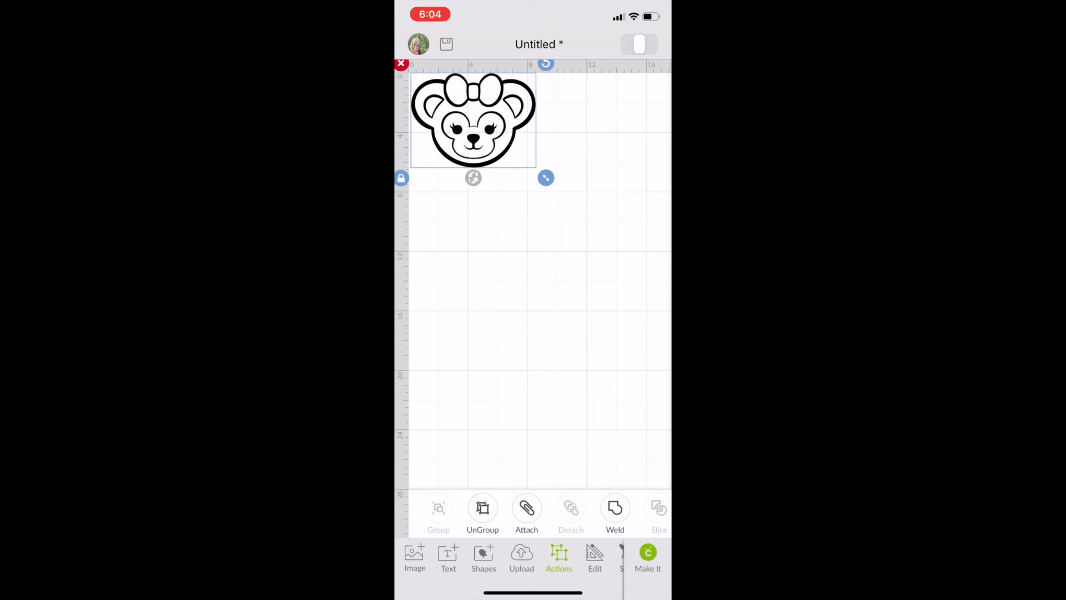
click(482, 512)
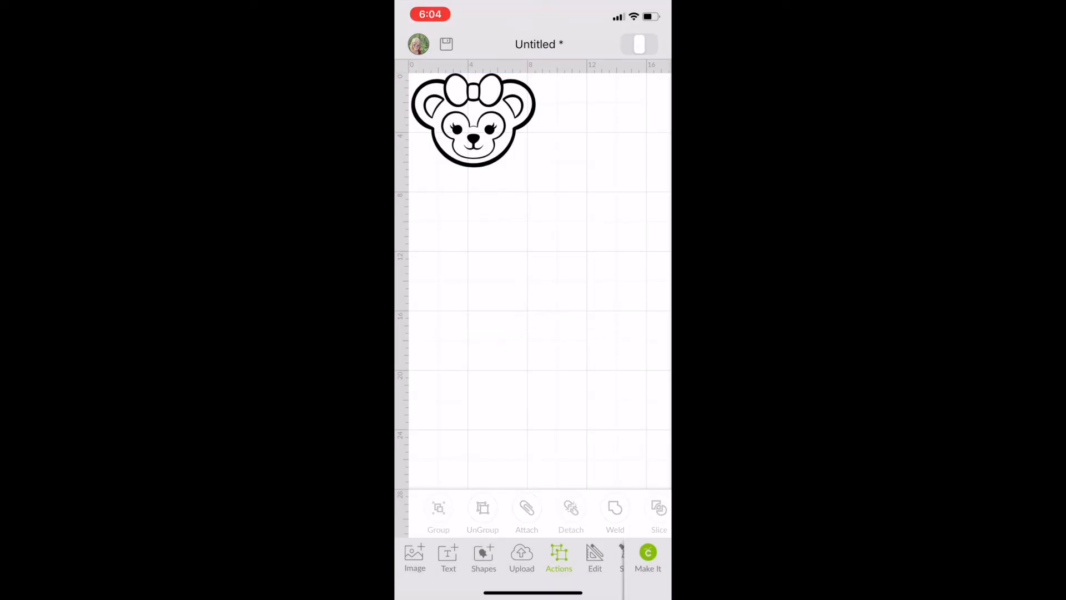
scroll(534, 555, right, 3)
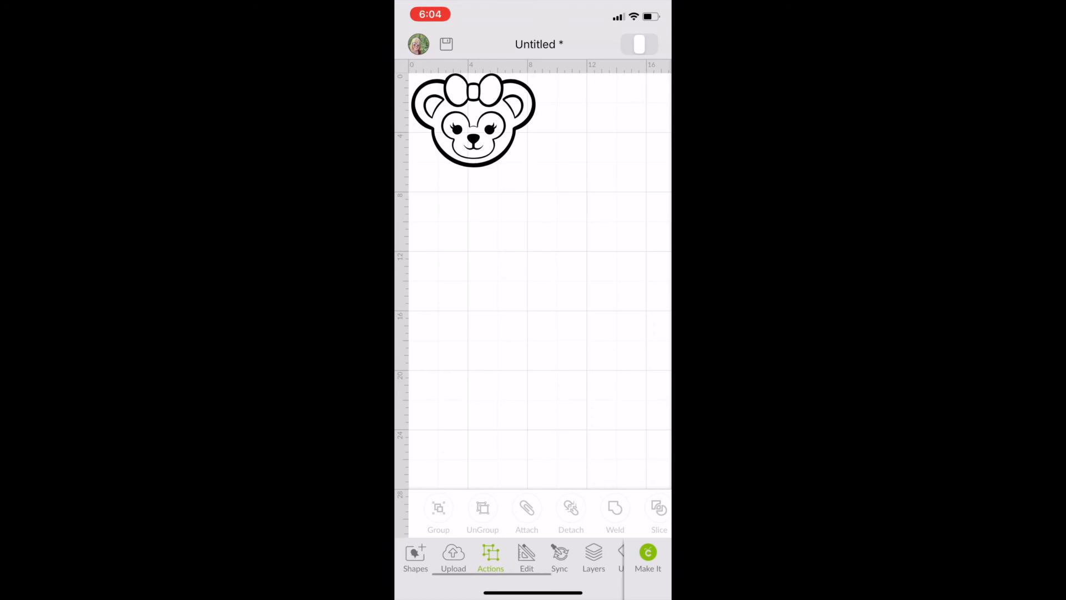
click(537, 555)
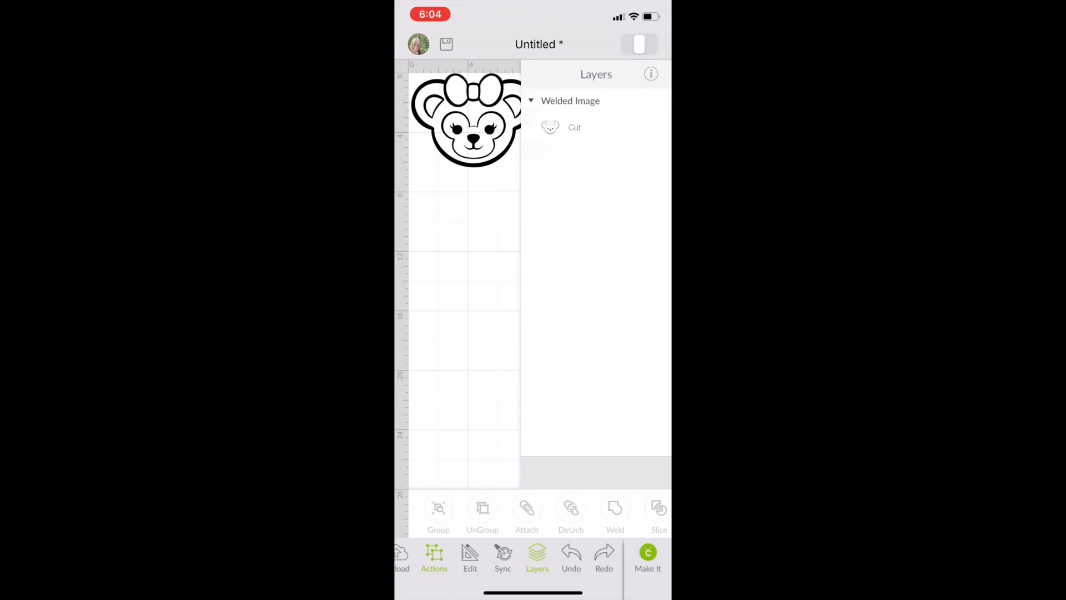
Step: Proceed to make the project with the welded bear
click(648, 556)
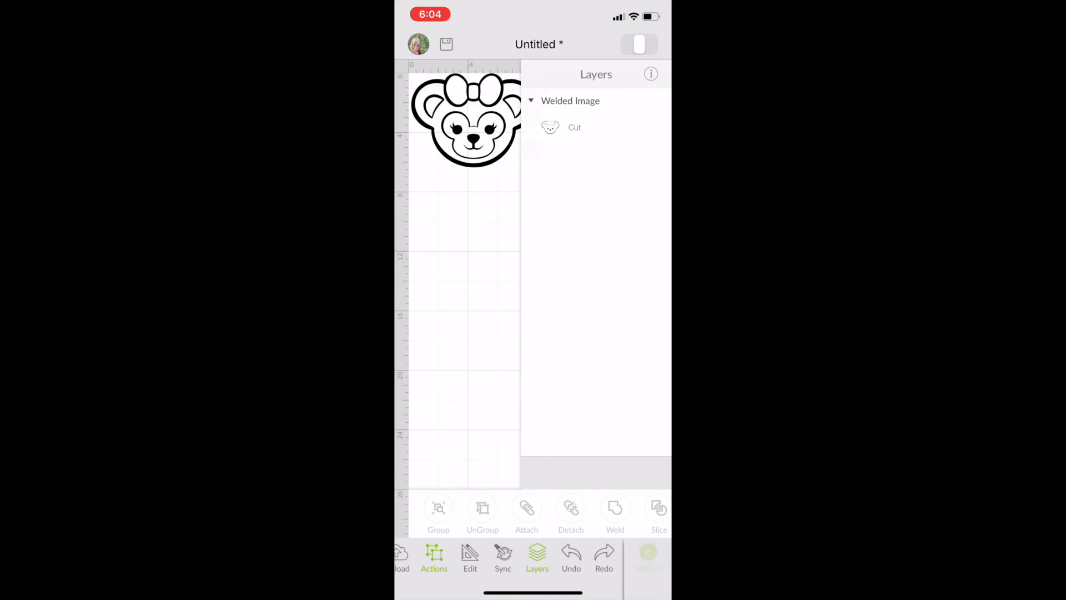